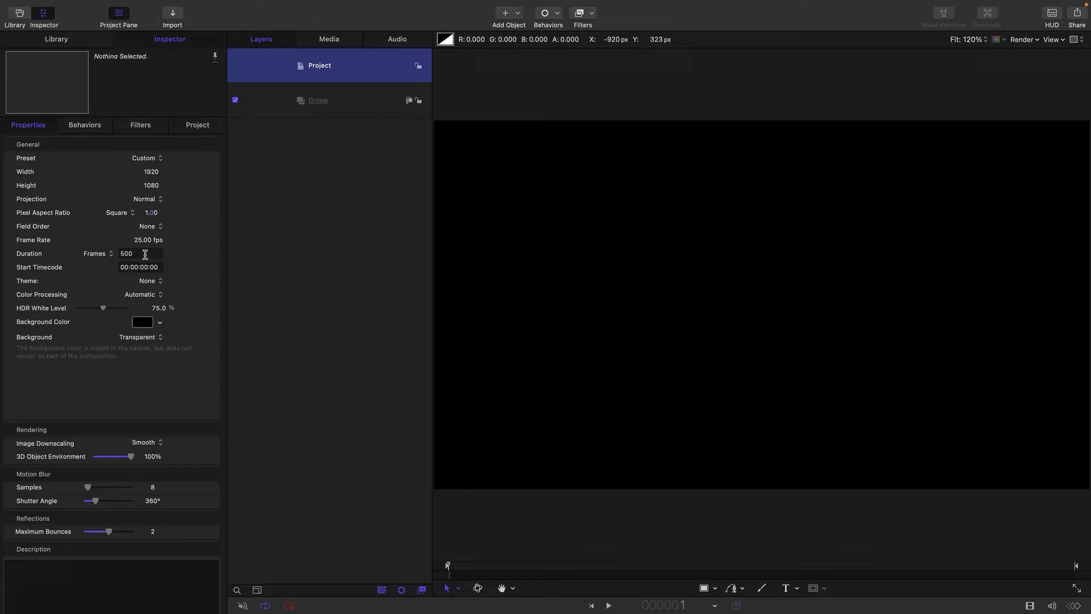
Select the empty Group layer in the new 1920×1080, 25 fps, 500-frame project.
left_click(349, 105)
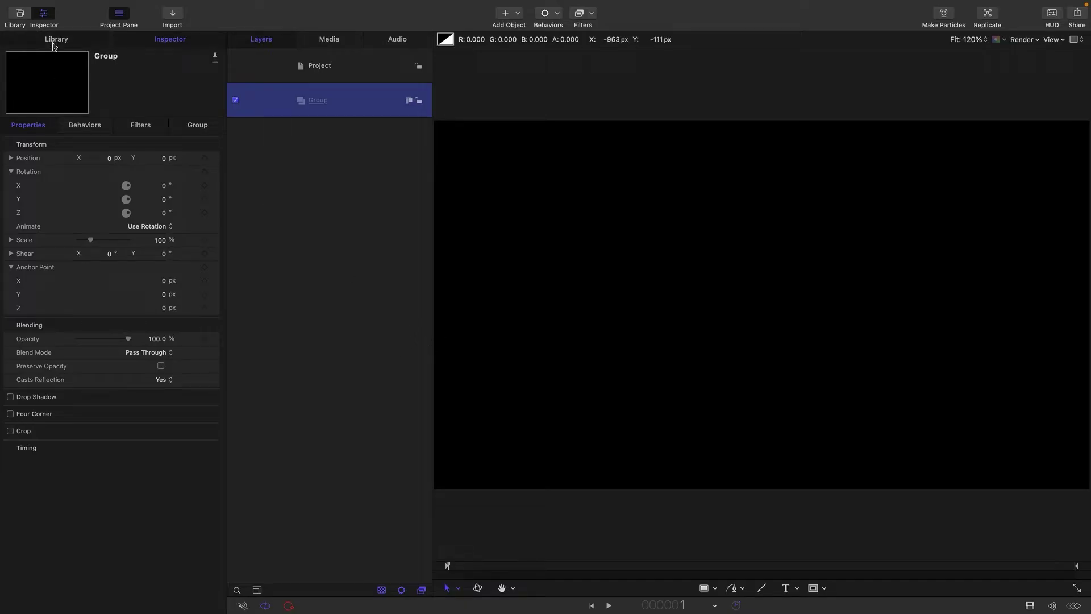
Add a Color Solid and a Clouds generator from the Library into the Group.
left_click(53, 42)
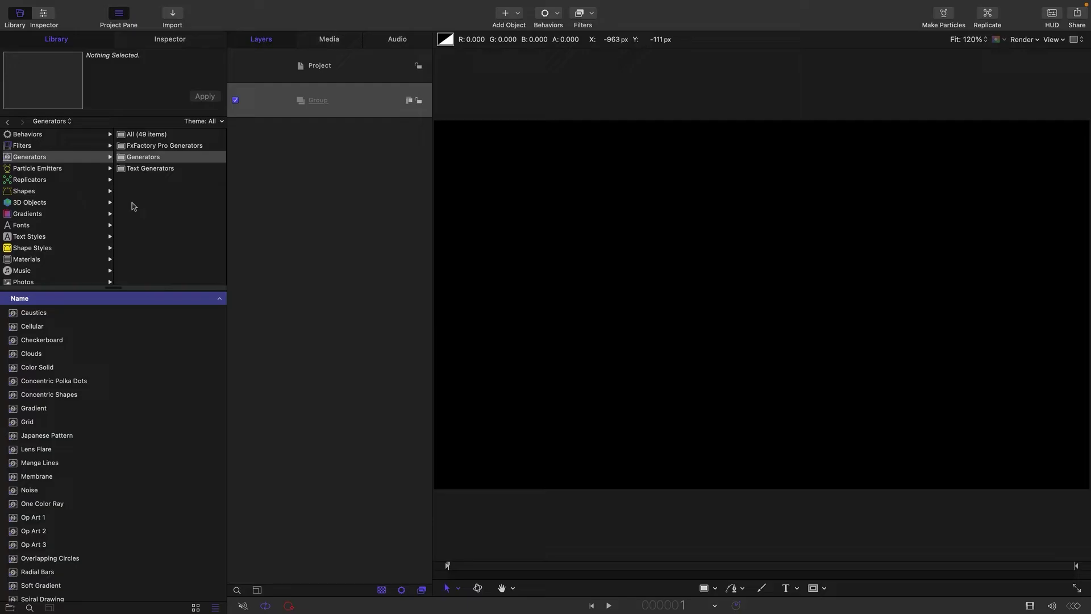
left_click_drag(12, 372, 317, 107)
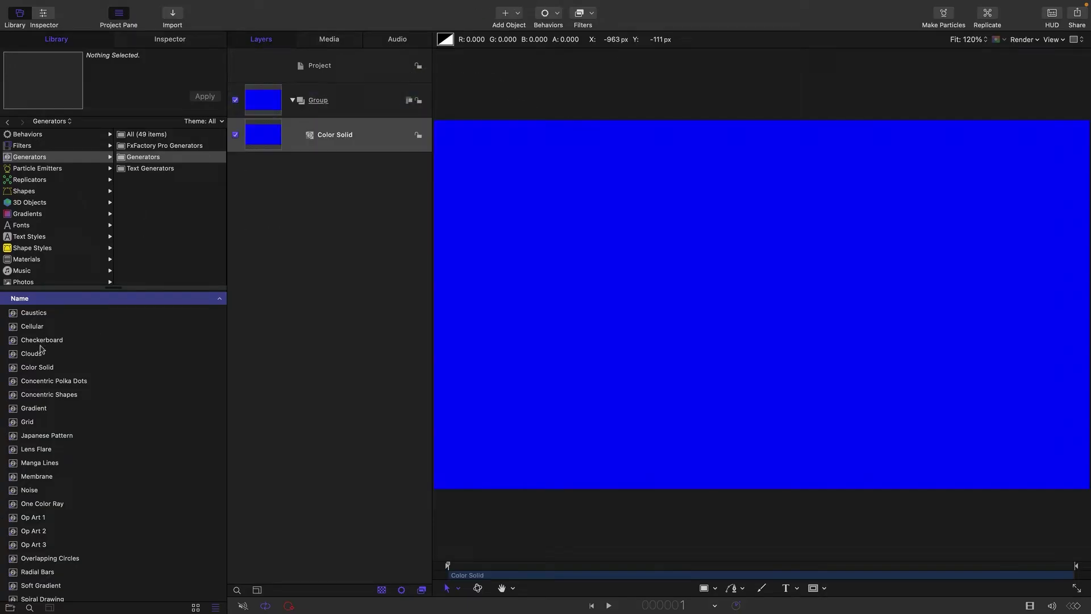
left_click_drag(17, 357, 334, 126)
Make the Color Solid black and scale it to 200%.
left_click(263, 171)
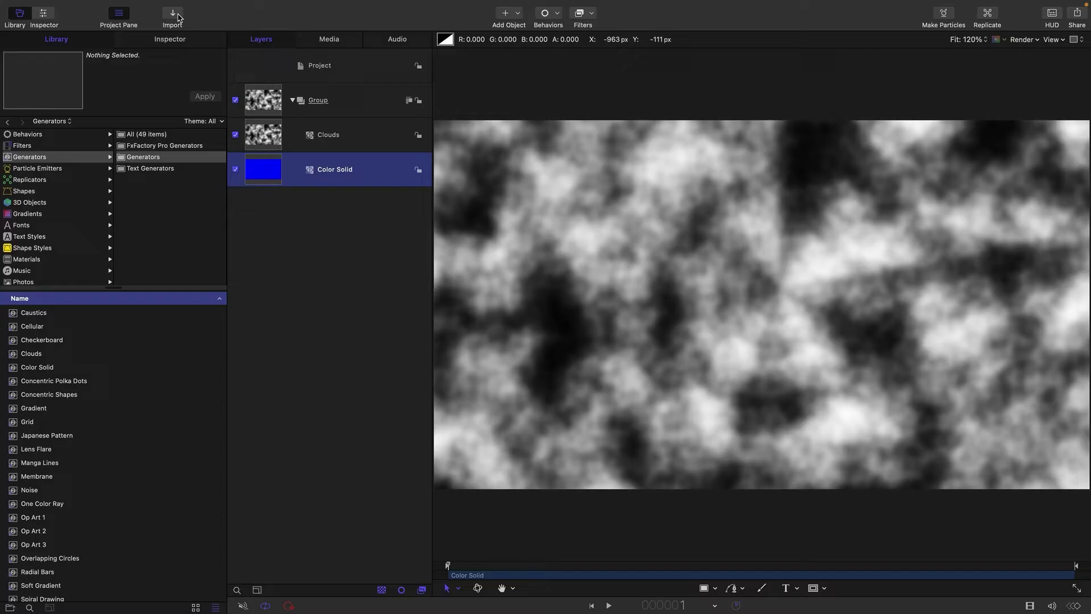
left_click(172, 40)
left_click(151, 200)
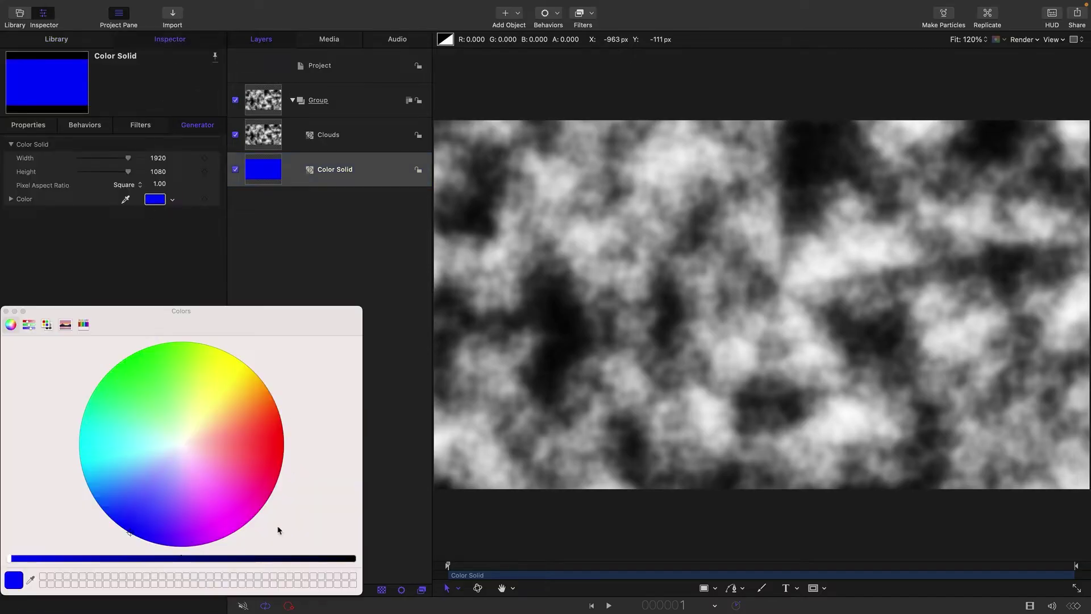
left_click(344, 561)
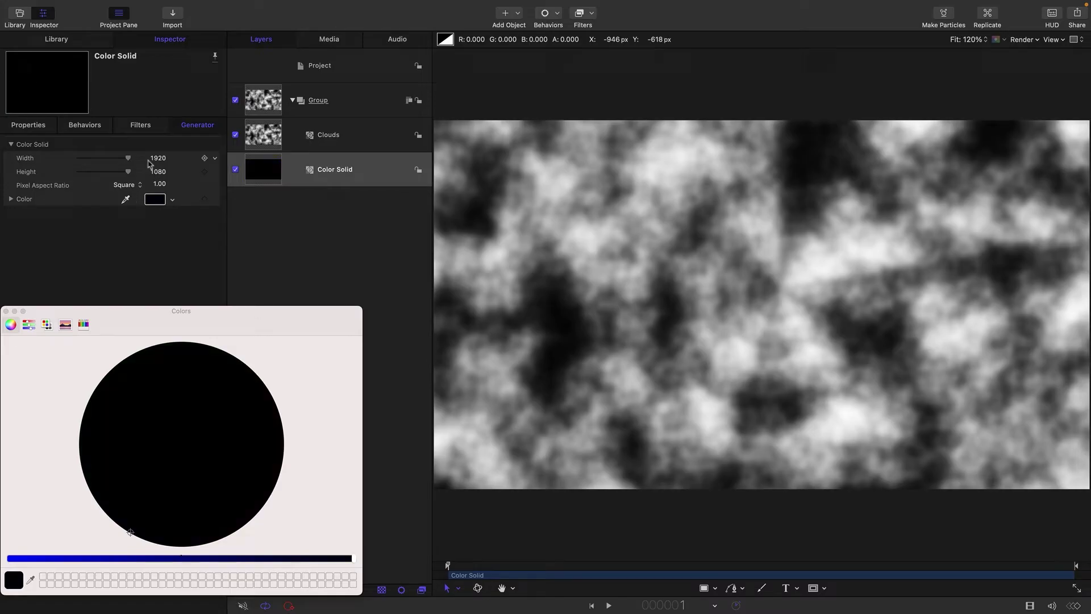
left_click(37, 127)
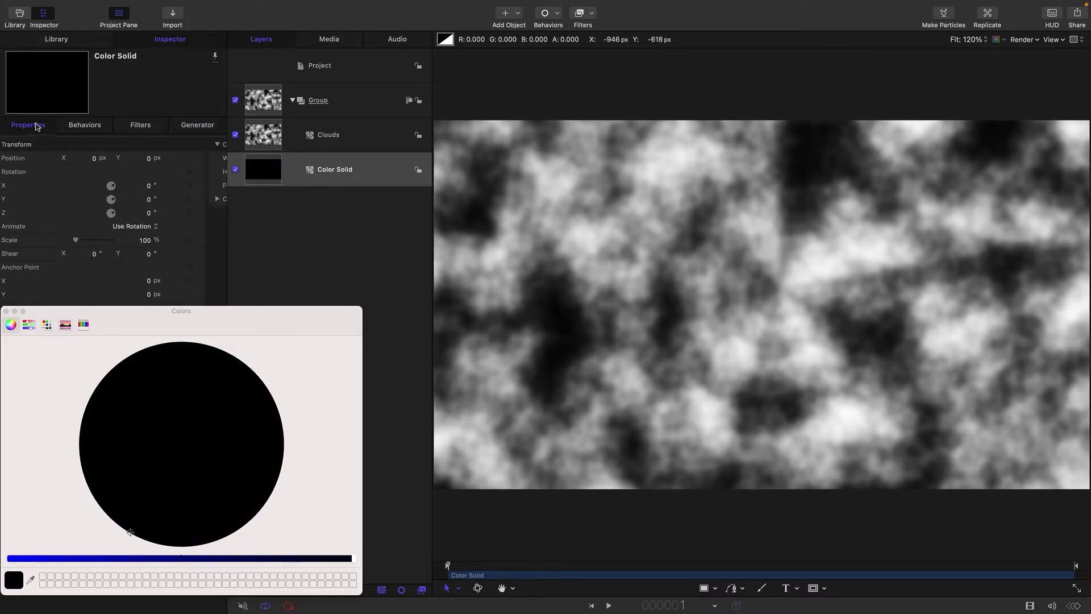
left_click(161, 240)
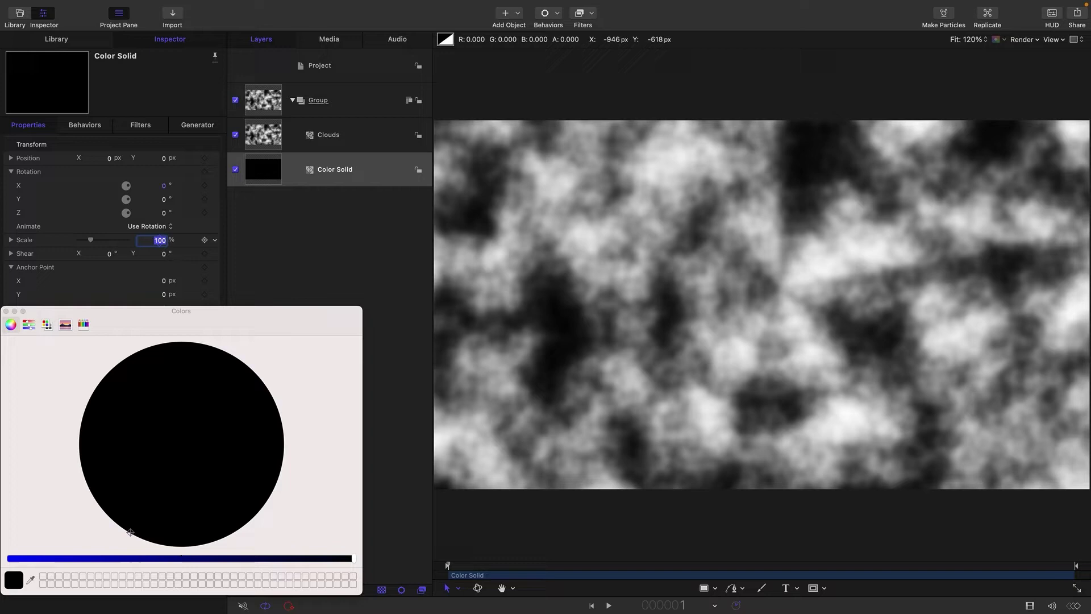
type("200")
key("Return")
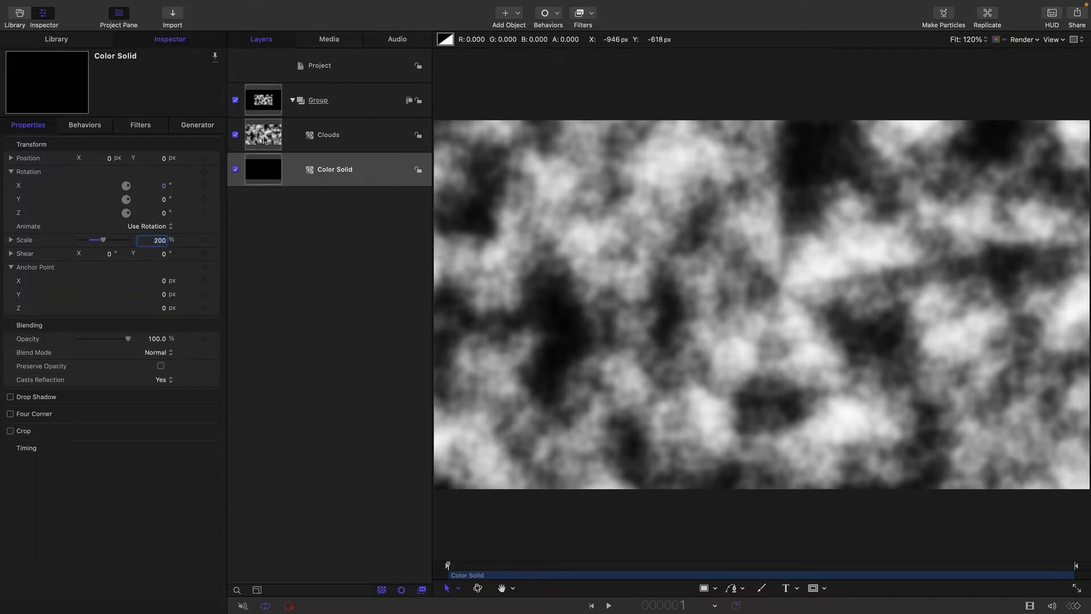
Set the Clouds generator Speed to 0.3 and play back to preview it.
left_click(265, 139)
left_click(197, 125)
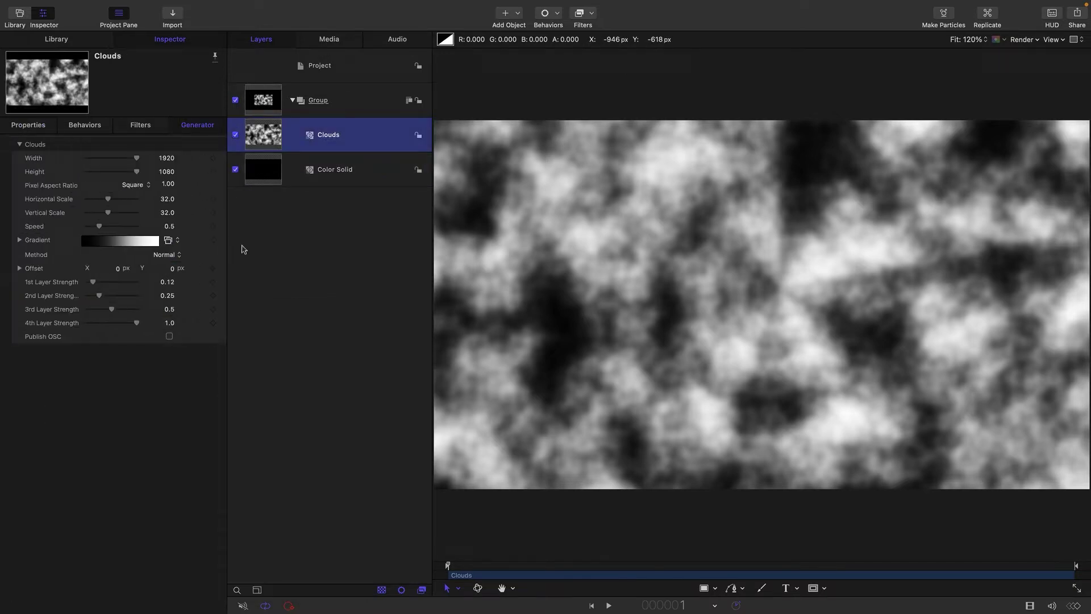
left_click(162, 226)
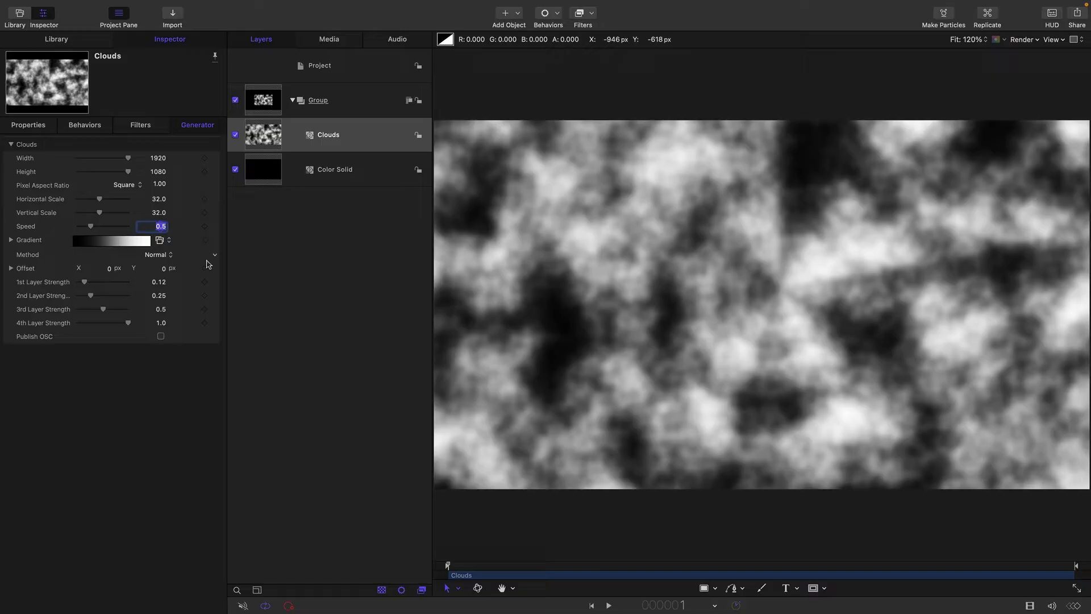
type("0.3")
key("Return")
key("space")
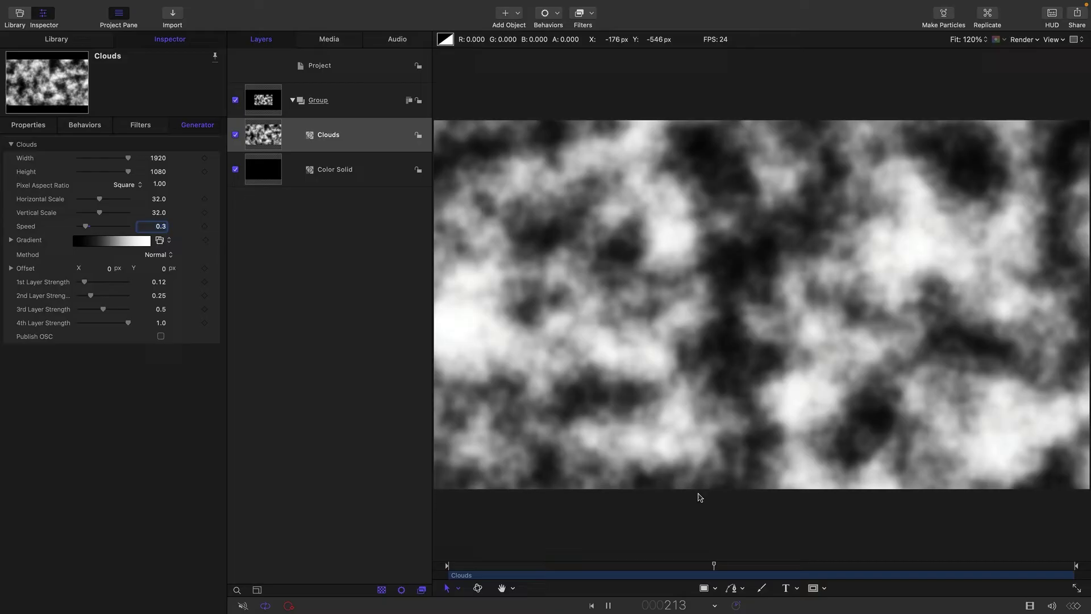
key("space")
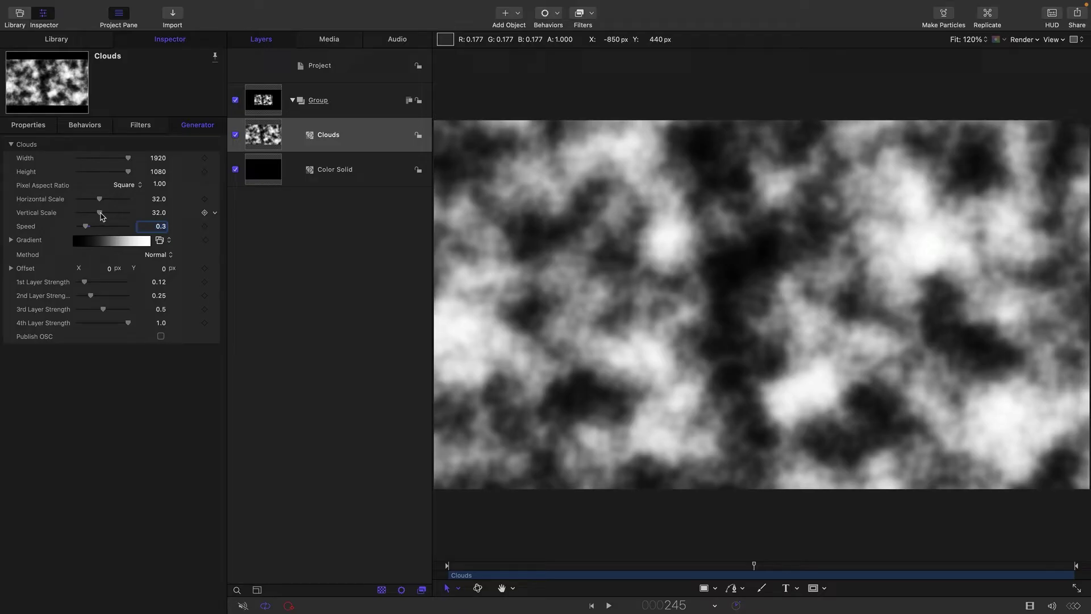
Set the Clouds Vertical Scale to 8 and Horizontal Scale to 12.
left_click_drag(102, 216, 31, 211)
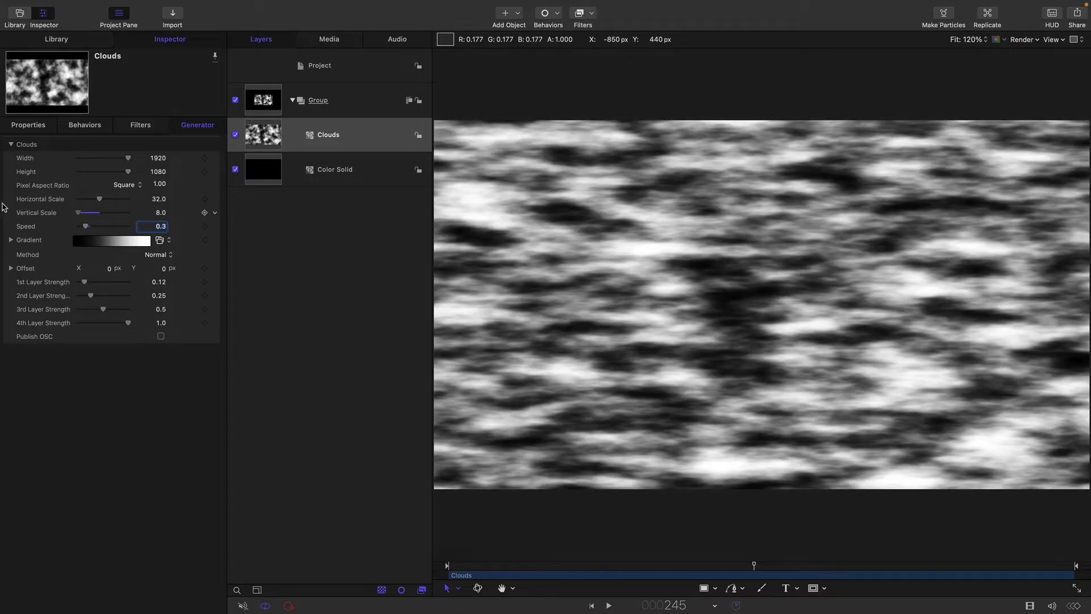
left_click(153, 200)
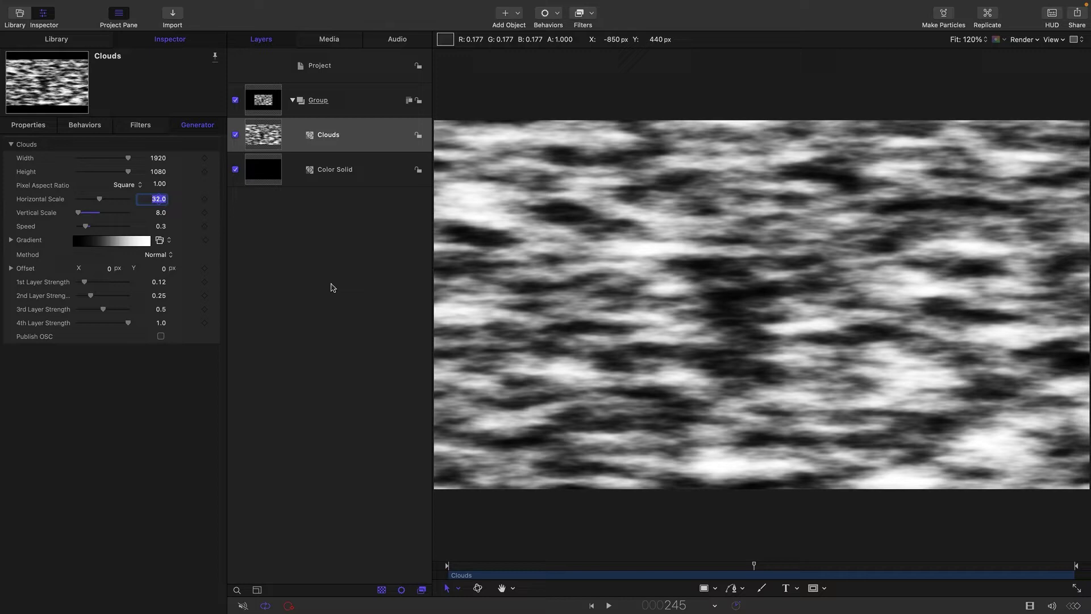
type("12")
key("Return")
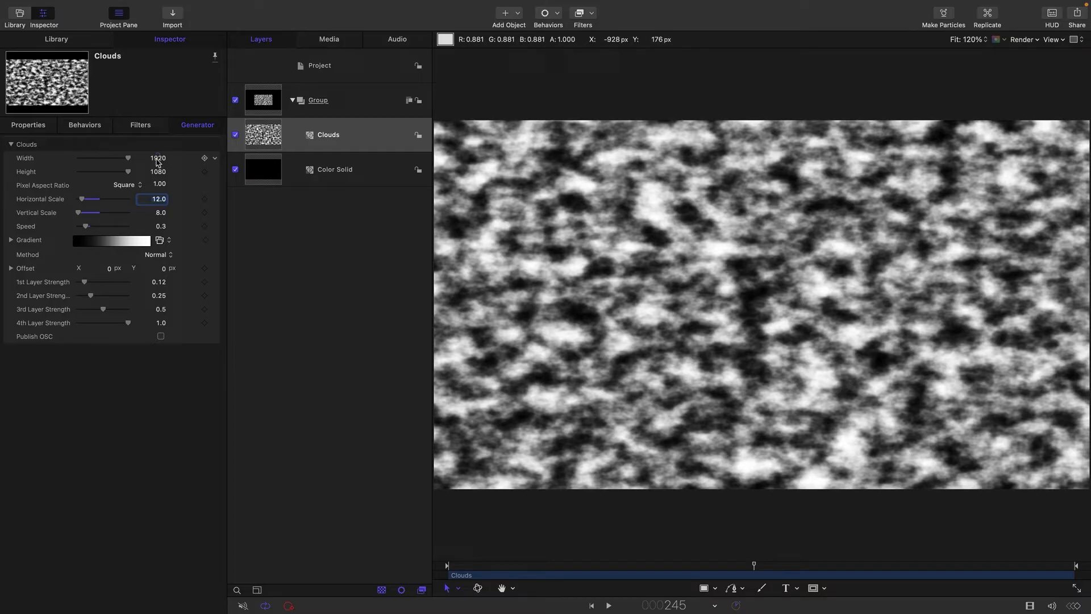
Set the Clouds generator Width to 3840 and Height to 2160.
left_click(158, 159)
type("3840")
key("Tab")
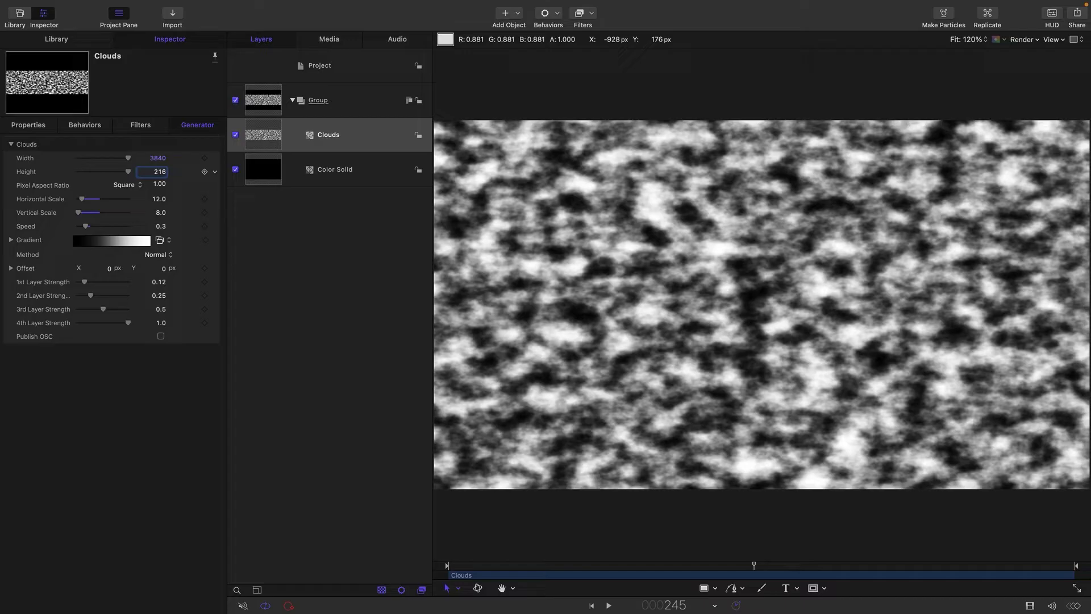
key("Return")
Scale the Clouds layer to 50% and scrub the timeline to preview.
left_click(28, 125)
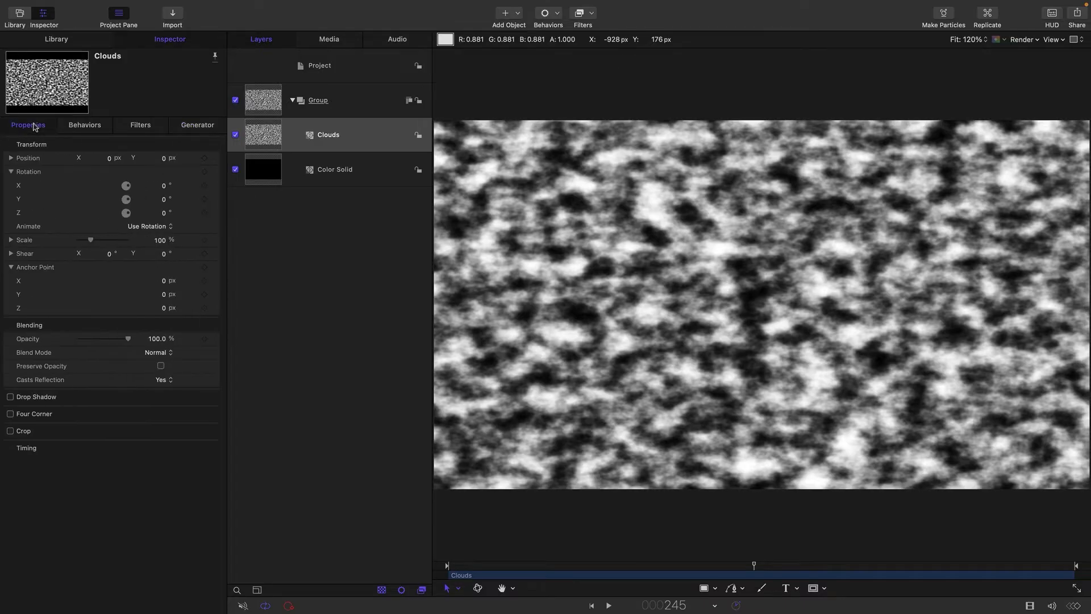
left_click(161, 241)
type("50")
key("Return")
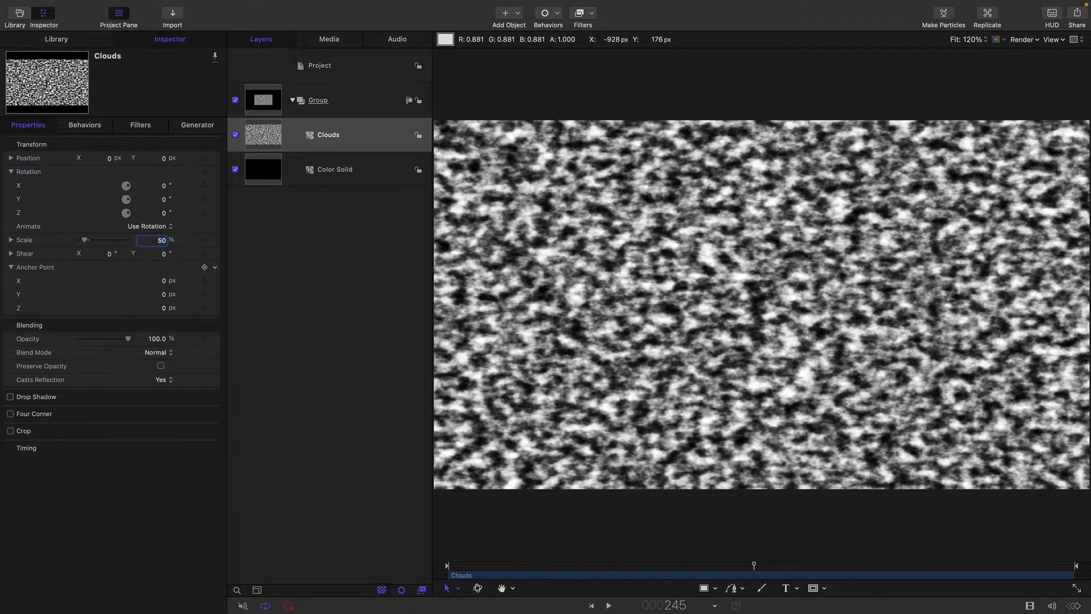
left_click_drag(463, 565, 570, 566)
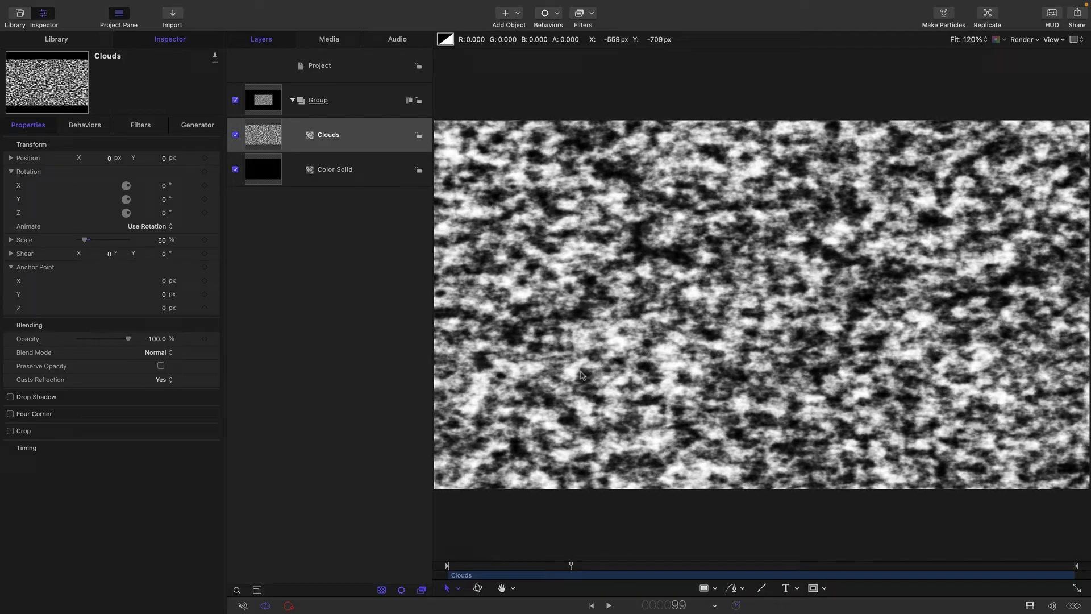
Clone the Clouds layer and give the clone a Gaussian Blur of amount 128.
right_click(266, 135)
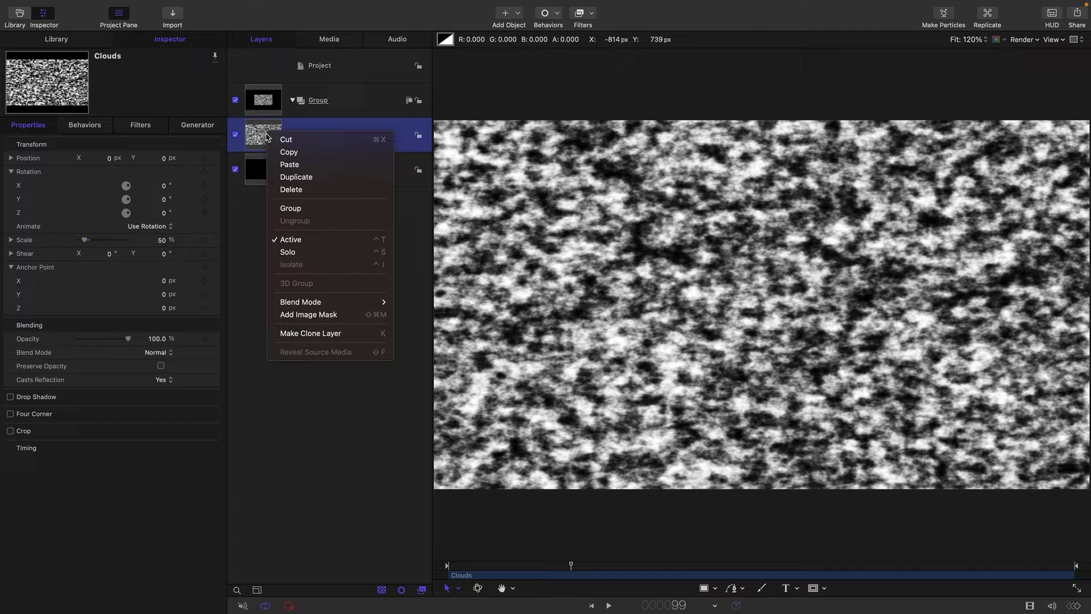
left_click(327, 334)
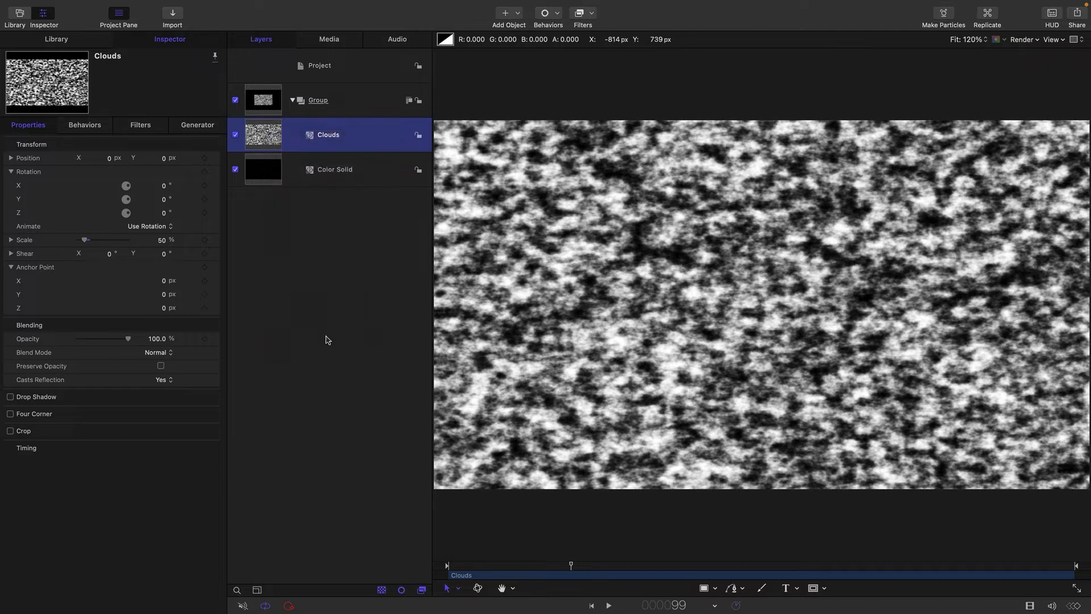
left_click(588, 14)
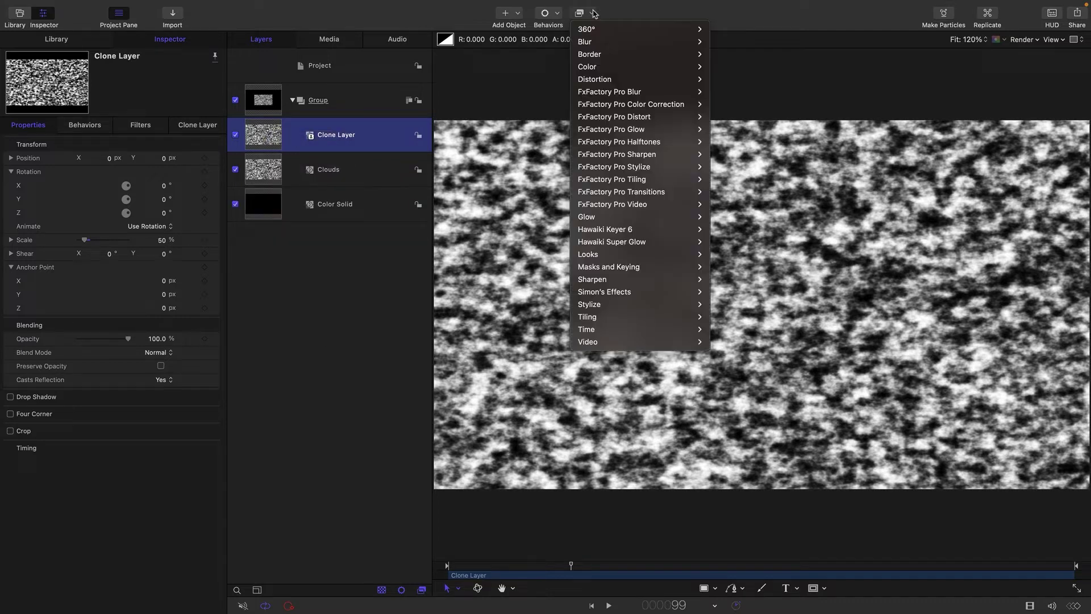
mouse_move(589, 46)
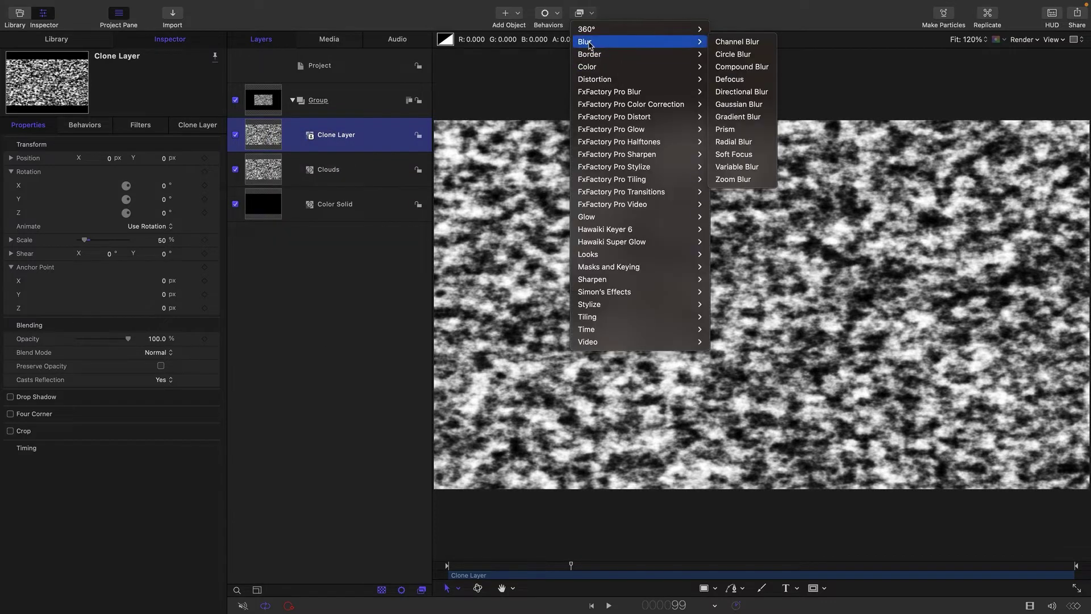
left_click(741, 104)
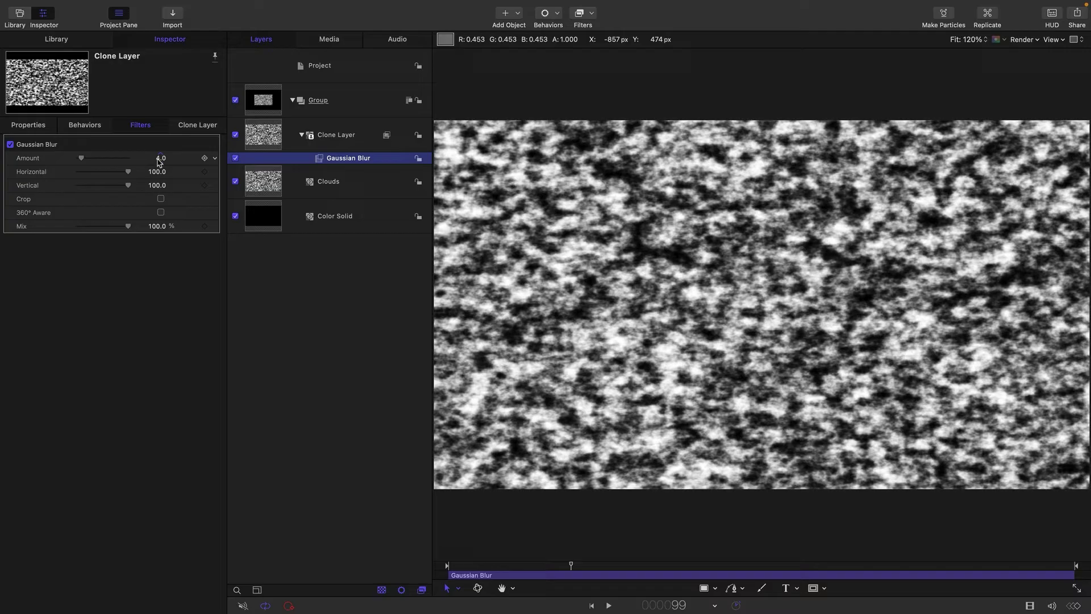
left_click(159, 159)
type("12")
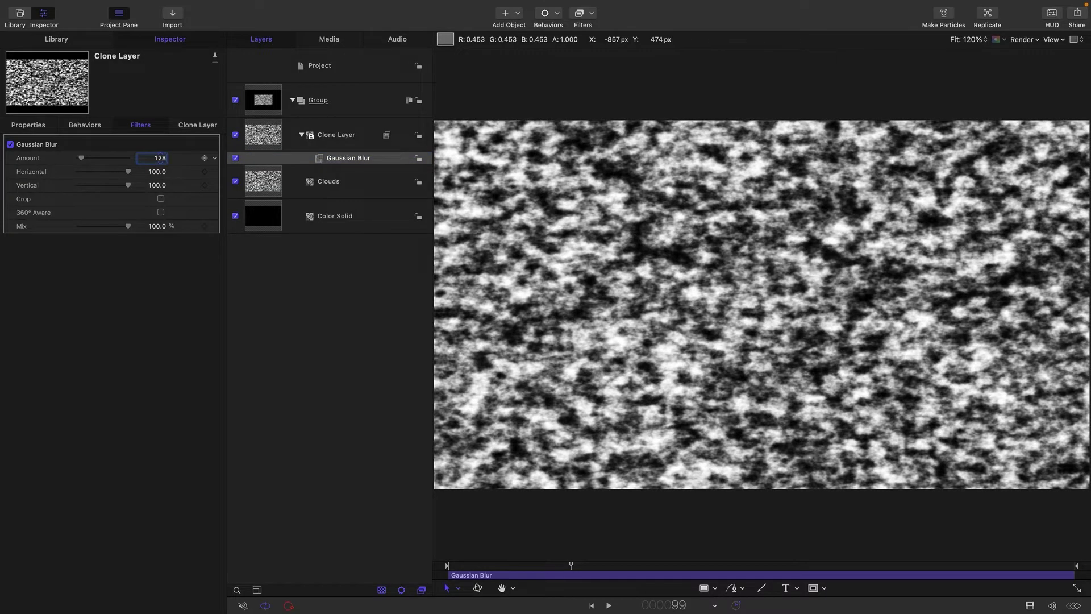
type("8")
key("Return")
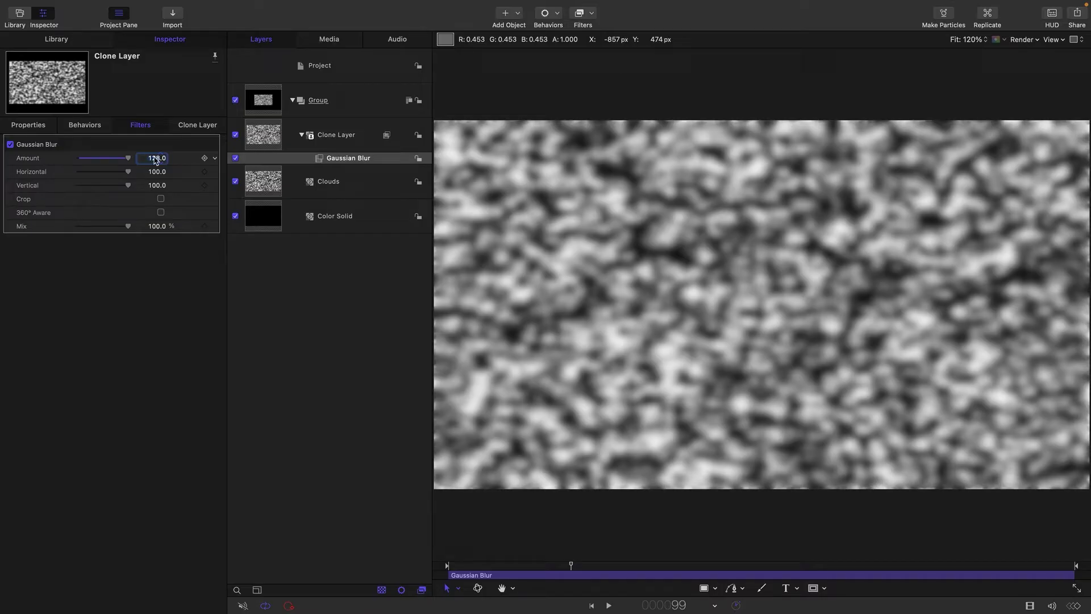
Set the clone's blend mode to Difference, checking the noise at later frames.
left_click(35, 126)
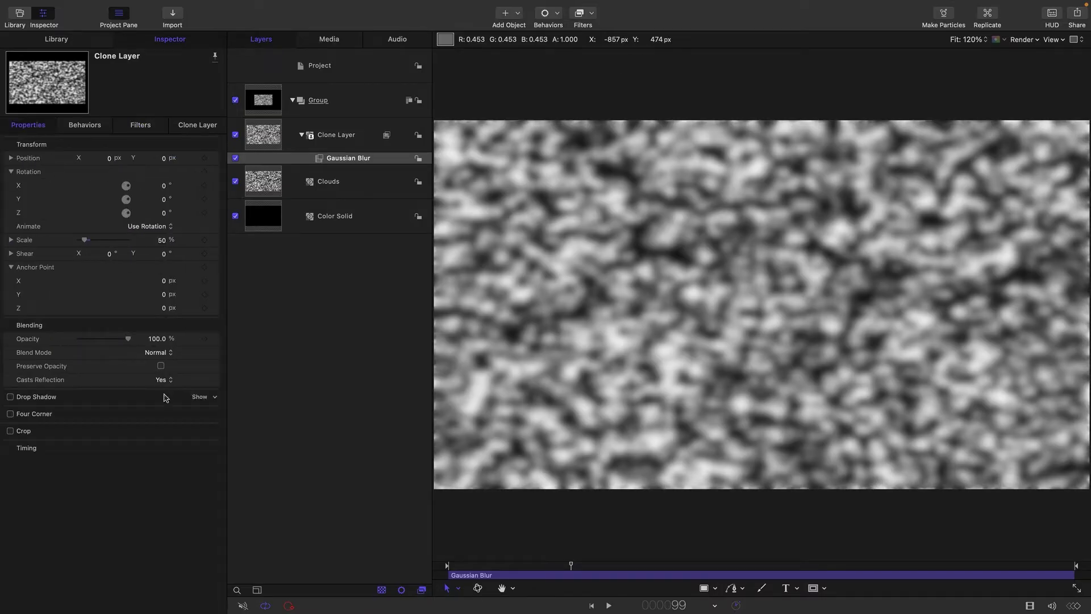
left_click(155, 353)
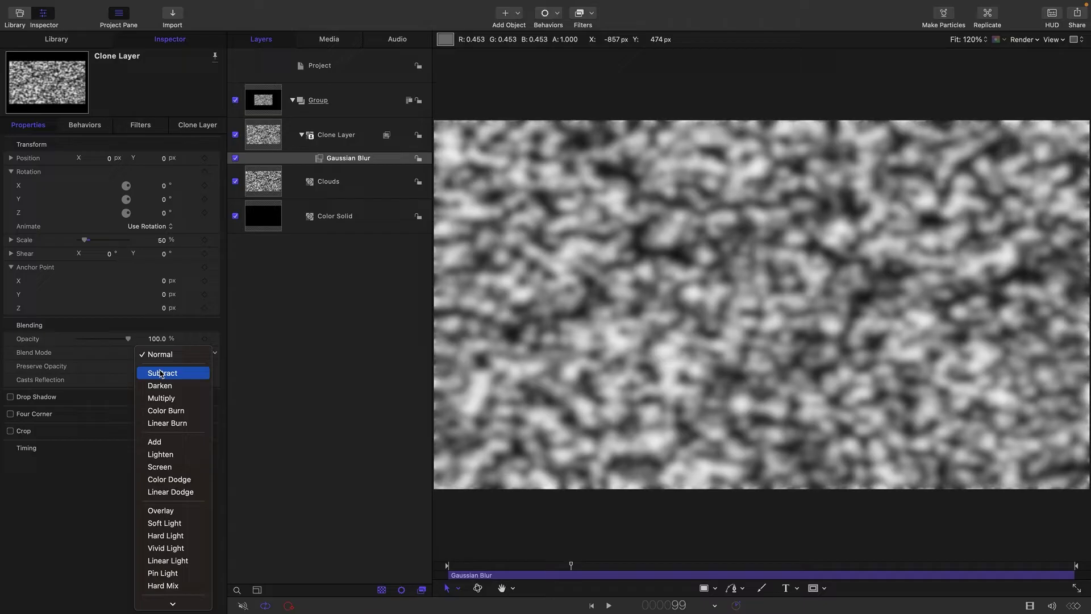
left_click(160, 373)
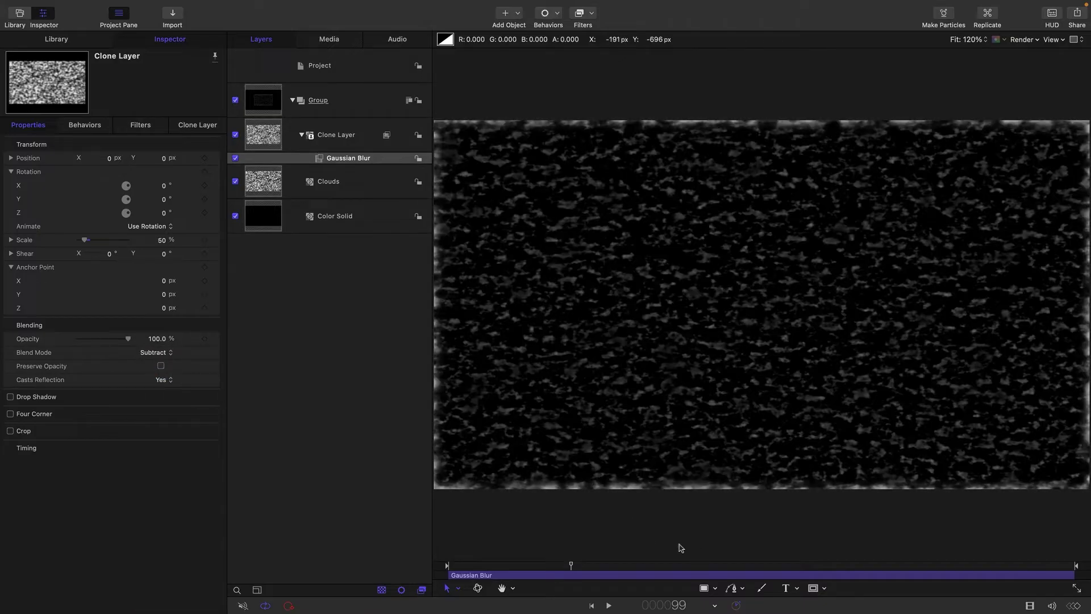
left_click_drag(572, 565, 615, 571)
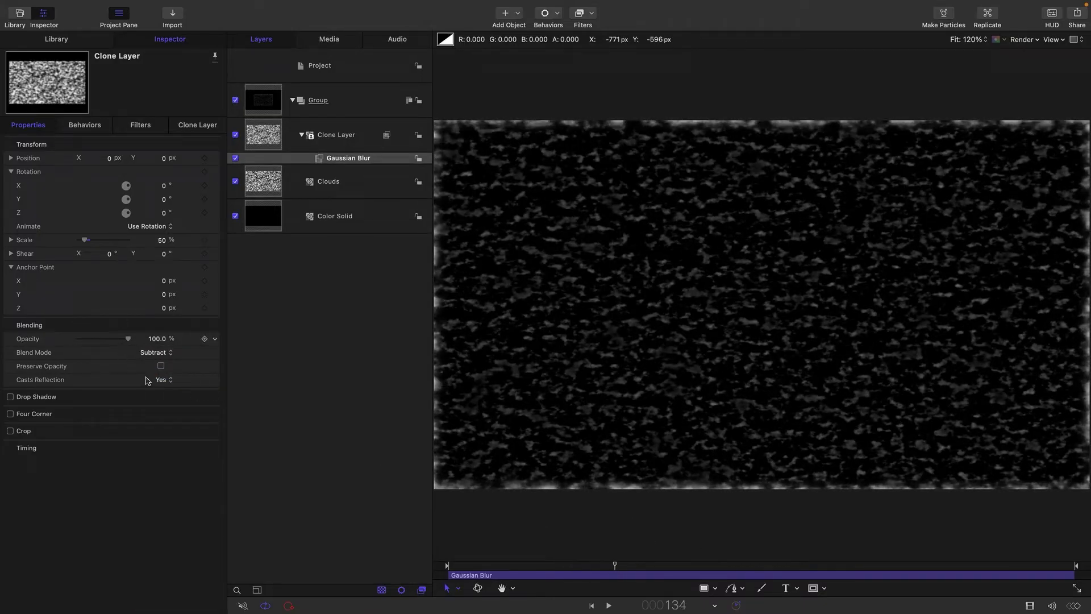
left_click(148, 352)
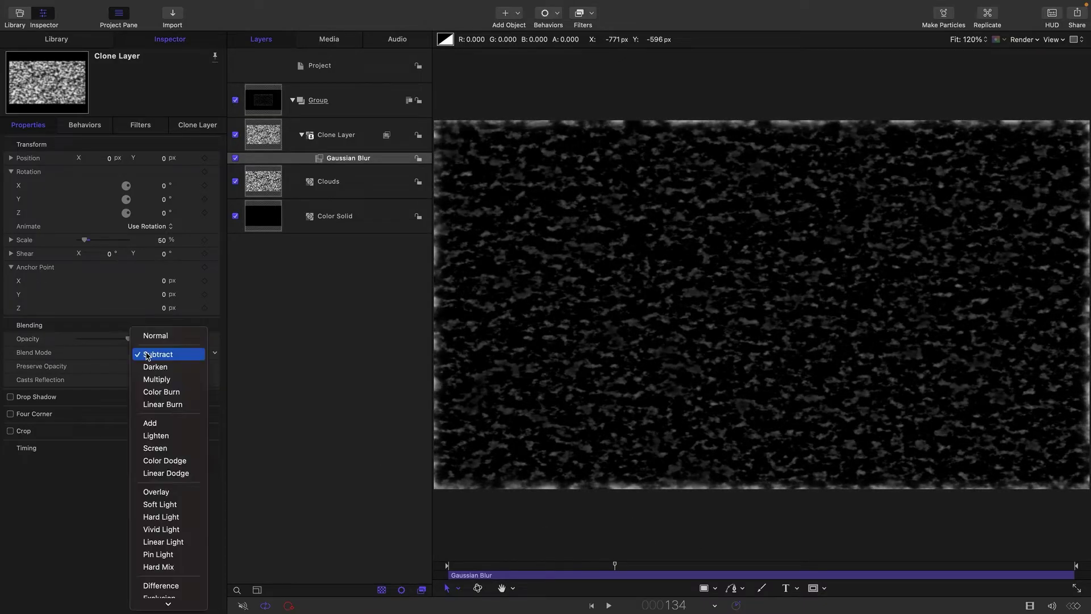
left_click(170, 586)
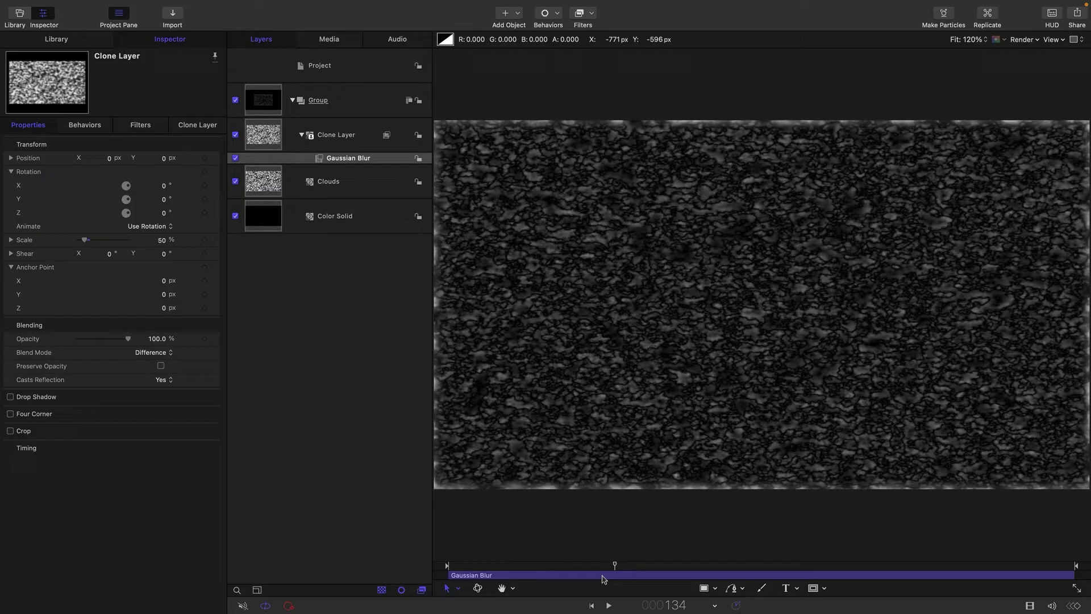
left_click_drag(615, 566, 706, 568)
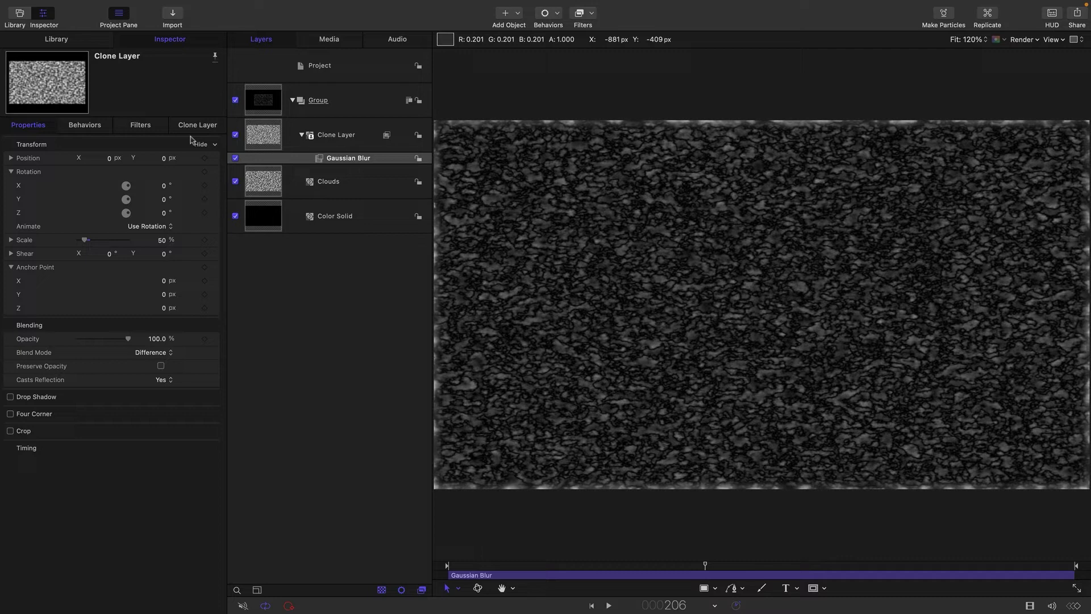
Enable Crop on the Gaussian Blur and rename the texture group Displace.
left_click(156, 125)
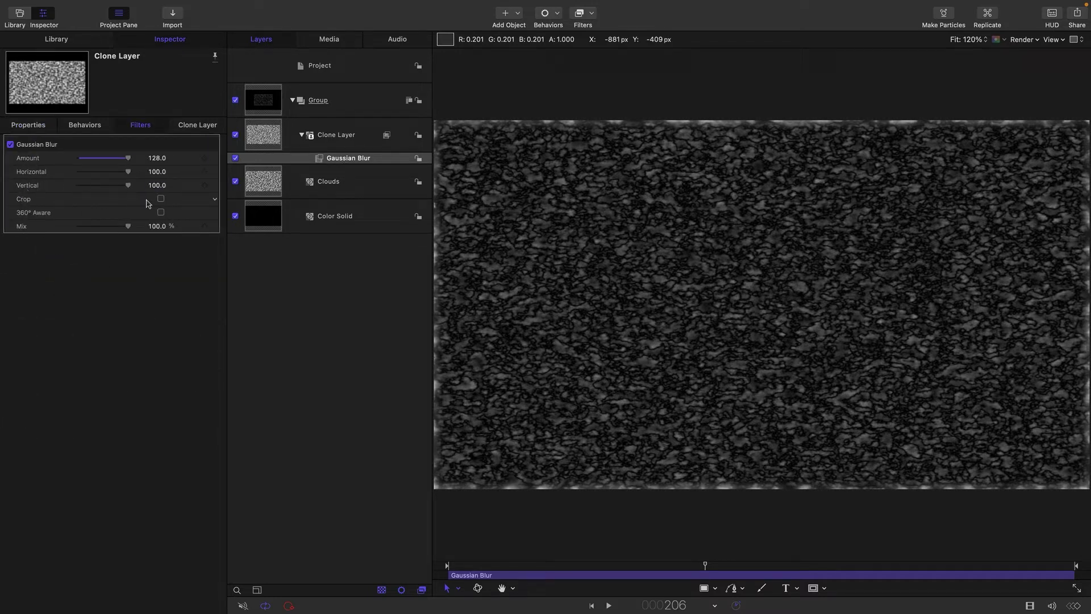
left_click(160, 199)
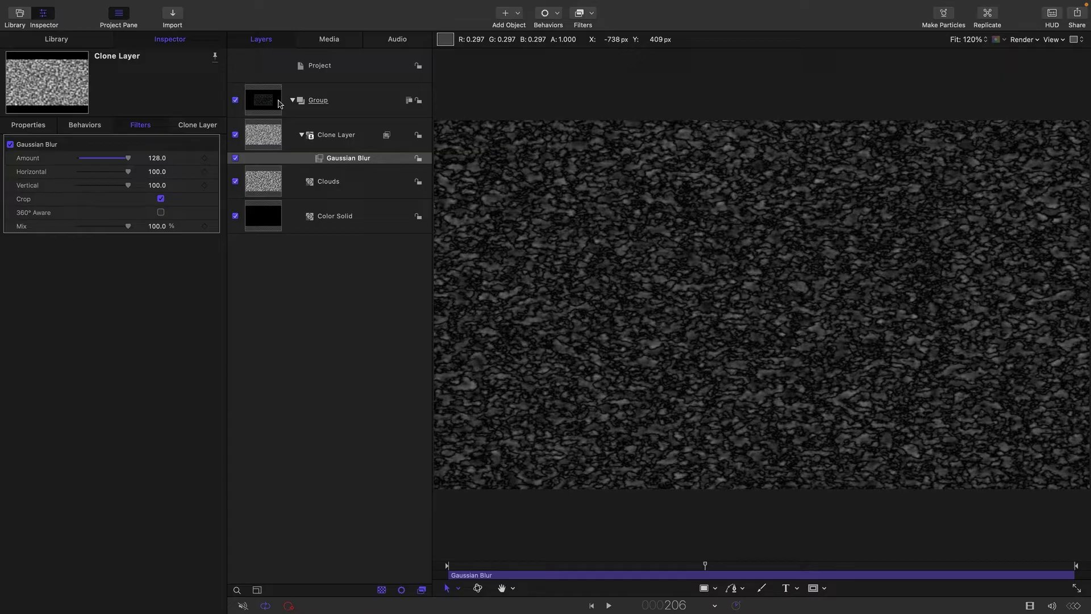
left_click(316, 101)
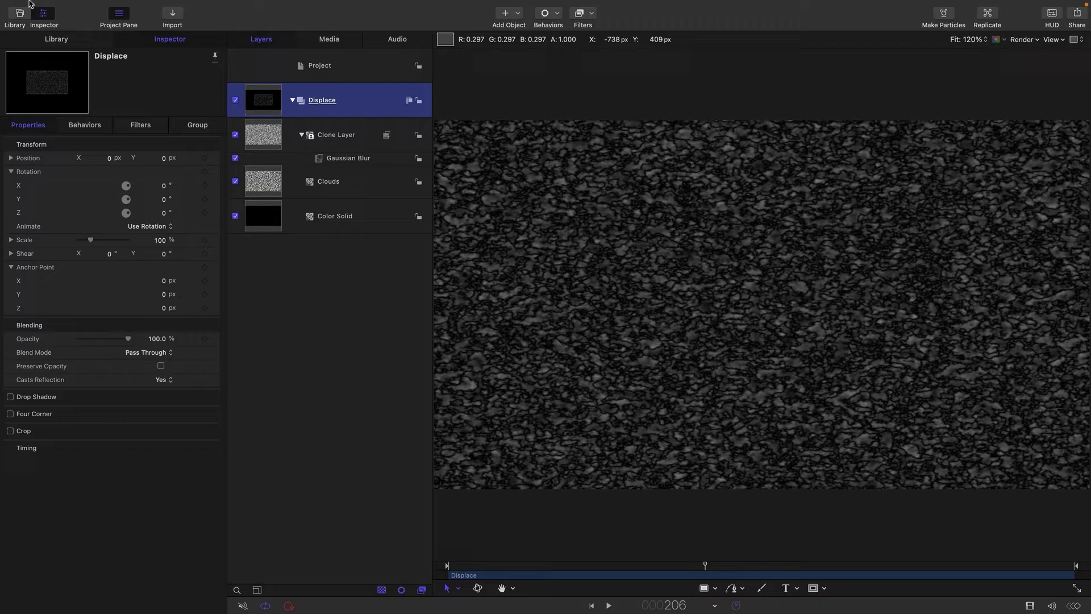
Nest Displace in a new group with Fixed Resolution at 1920×1080.
left_click(156, 7)
left_click(164, 24)
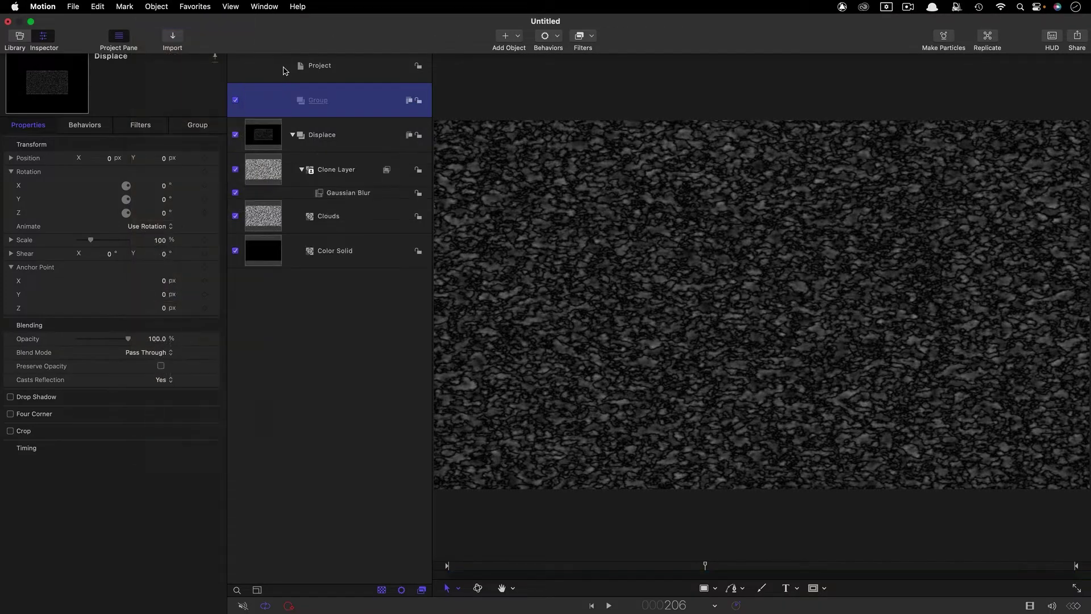
left_click_drag(264, 131, 363, 95)
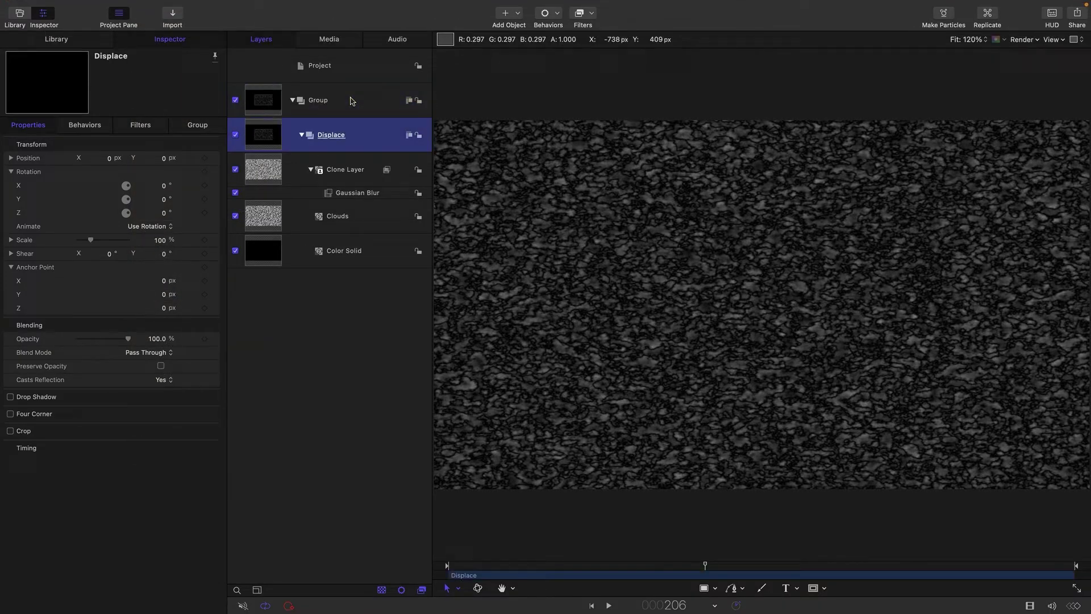
left_click(199, 130)
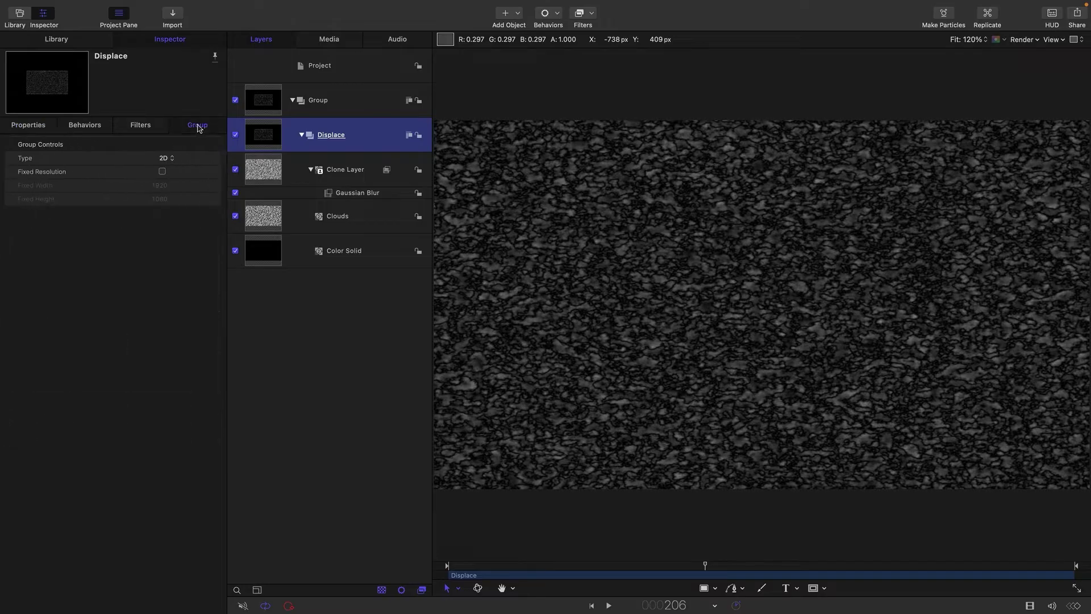
left_click(161, 172)
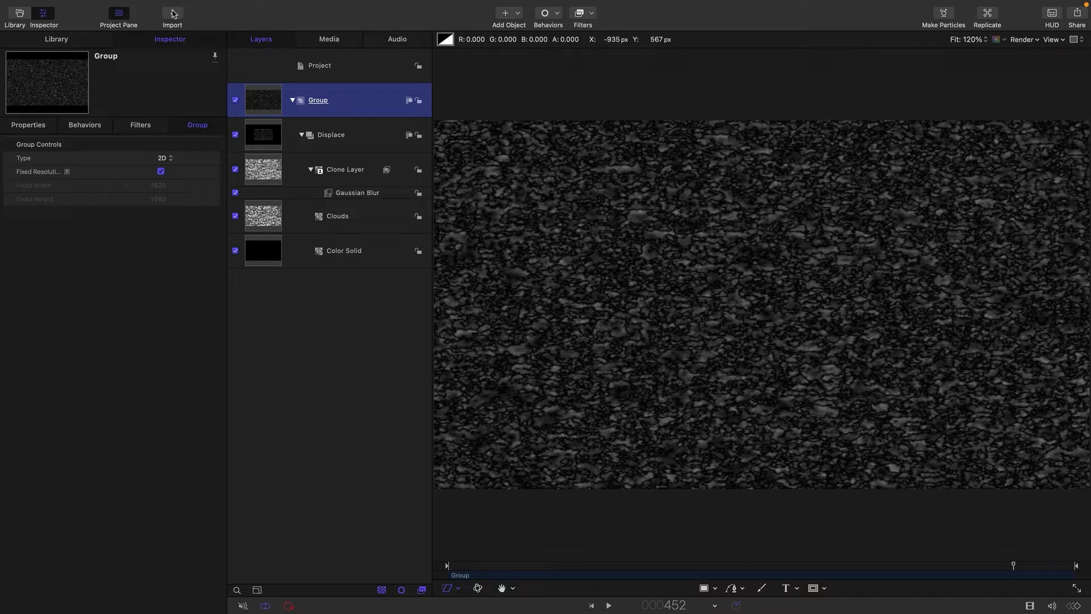
Import LakeSunset.png and move it into its own group at the top of the layers.
left_click(174, 13)
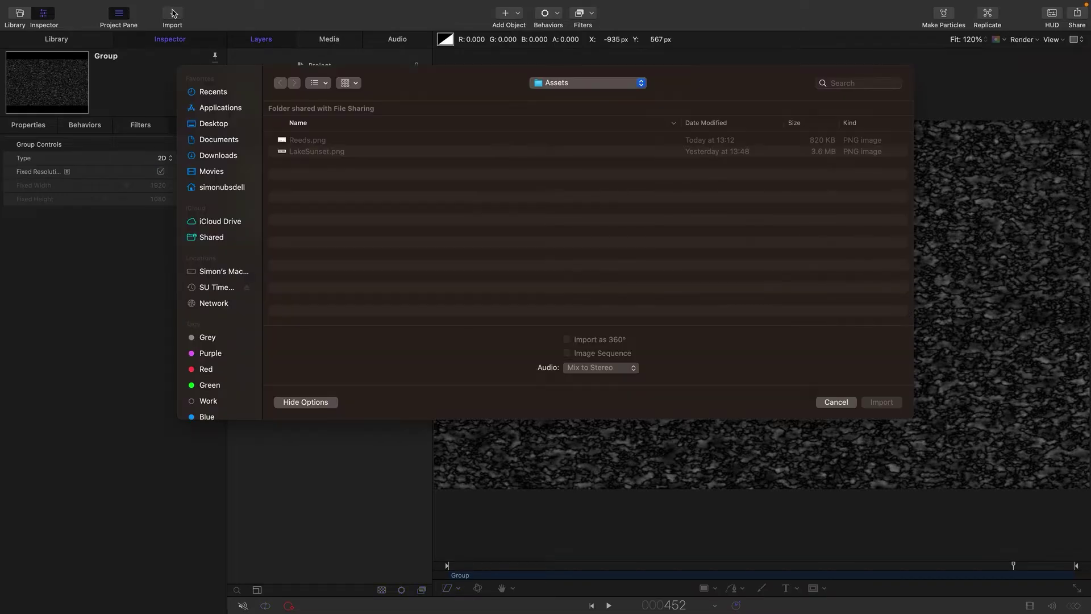
left_click(319, 152)
left_click(877, 405)
left_click_drag(307, 135, 291, 84)
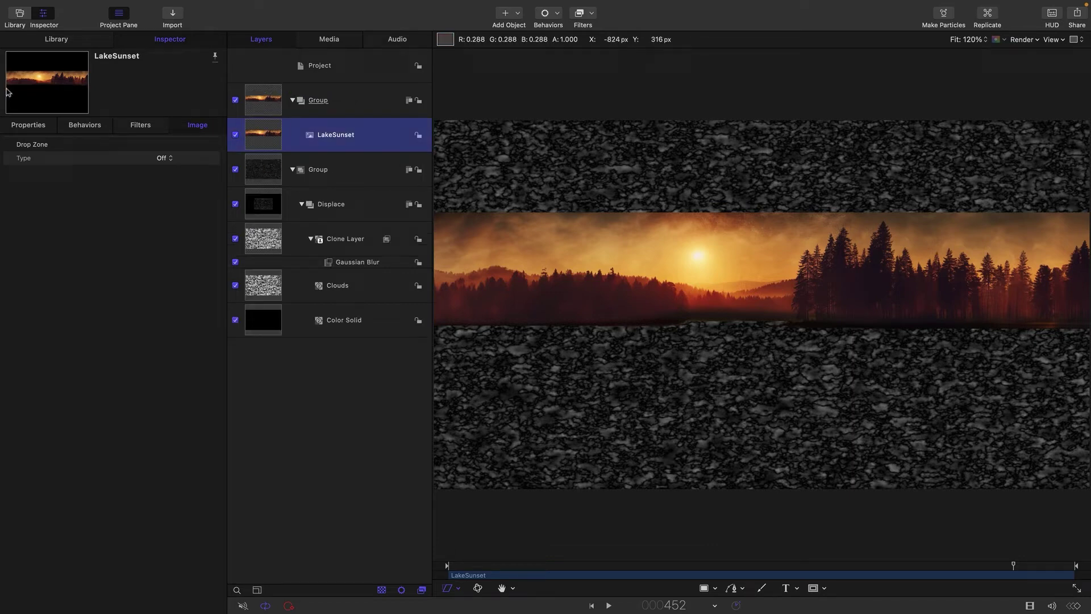
Set the LakeSunset image's Scale to 100%.
left_click(35, 126)
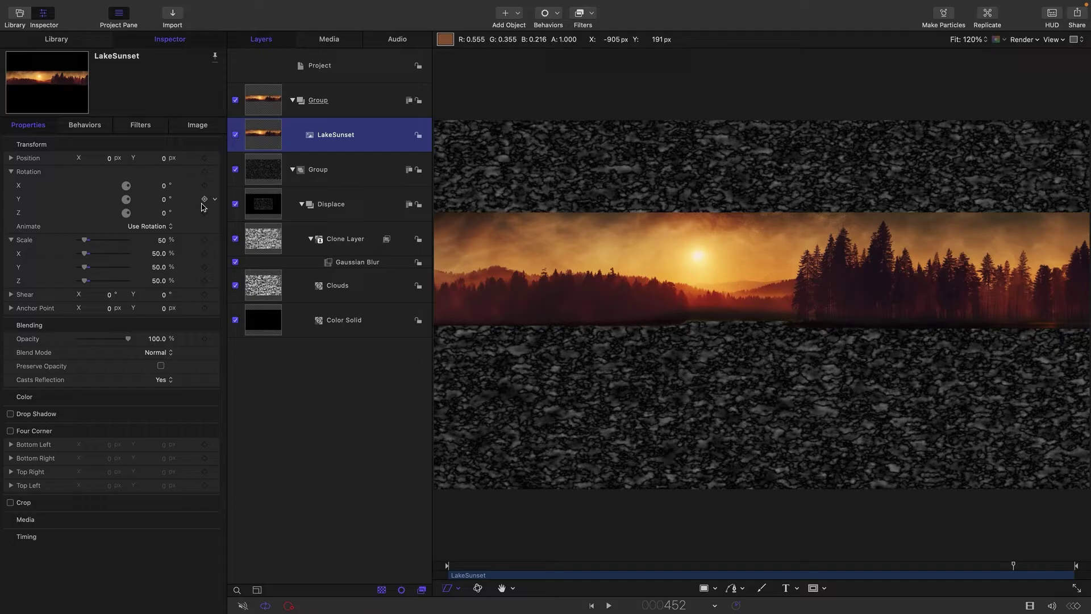
left_click(162, 241)
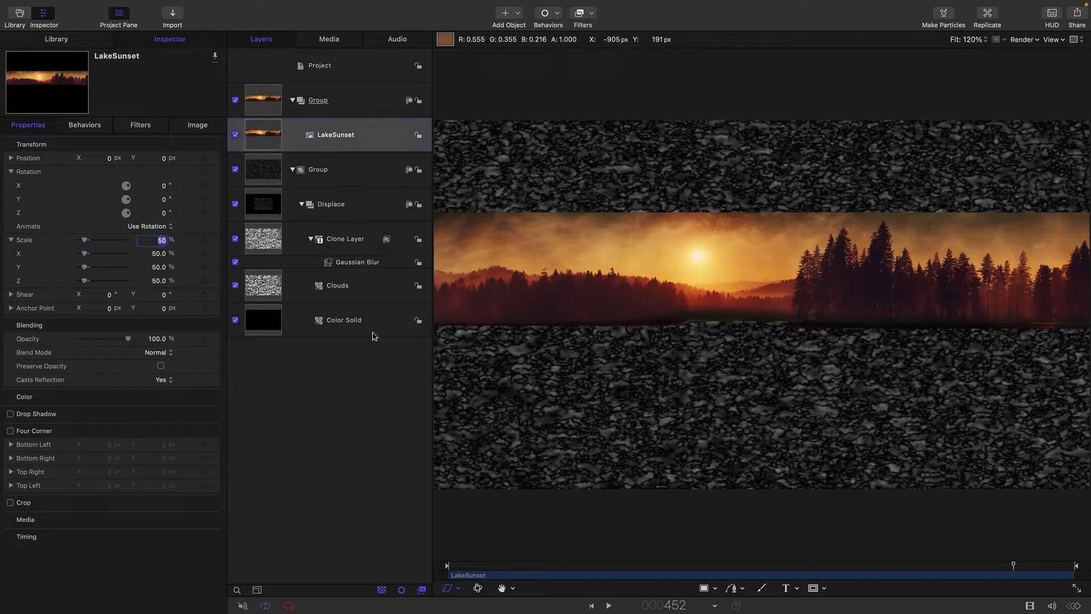
type("100")
key("Return")
Duplicate the sunset group with Cmd+D, naming the two groups Forest and Lake.
left_click(265, 107)
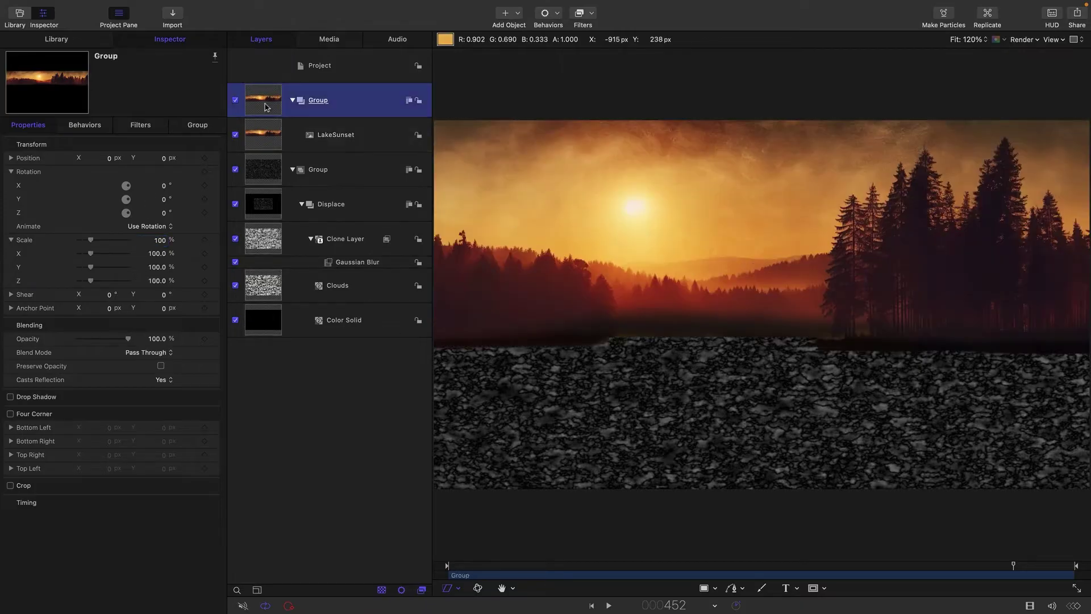
right_click(267, 102)
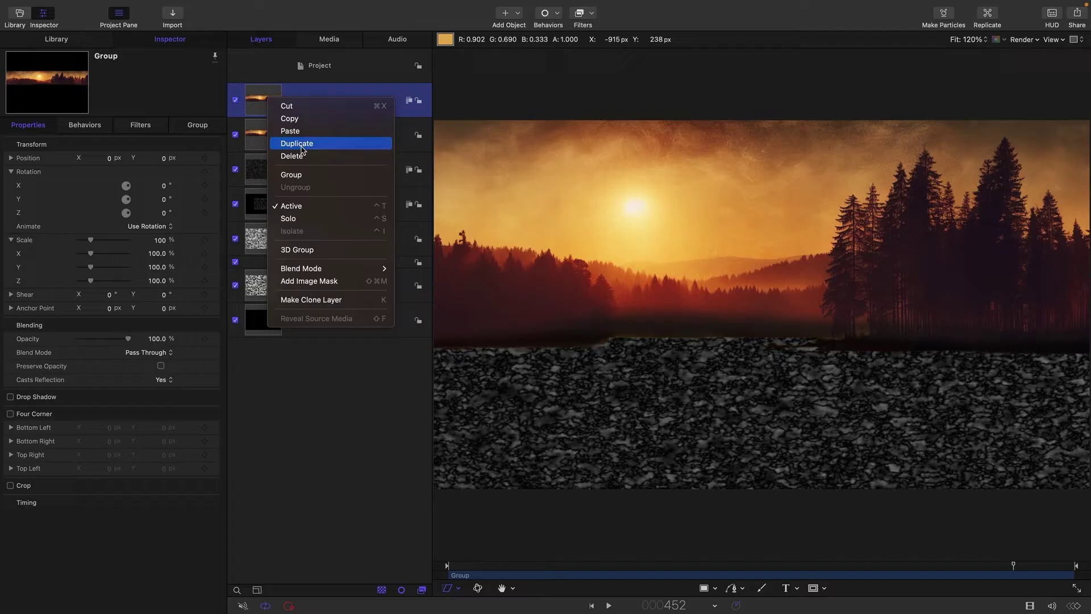
key("Escape")
key("super+d")
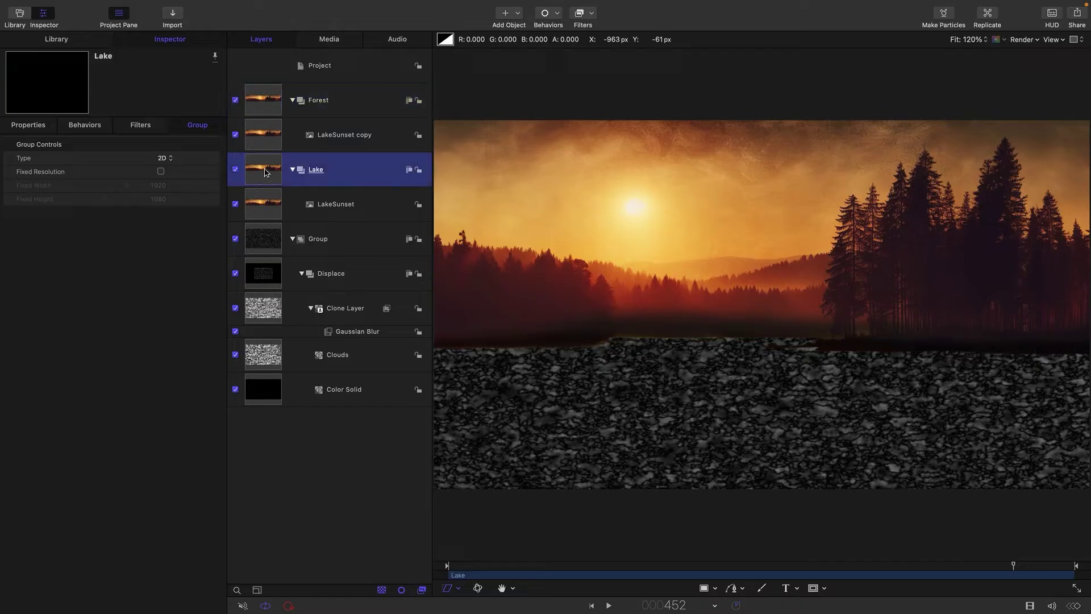
left_click(266, 173)
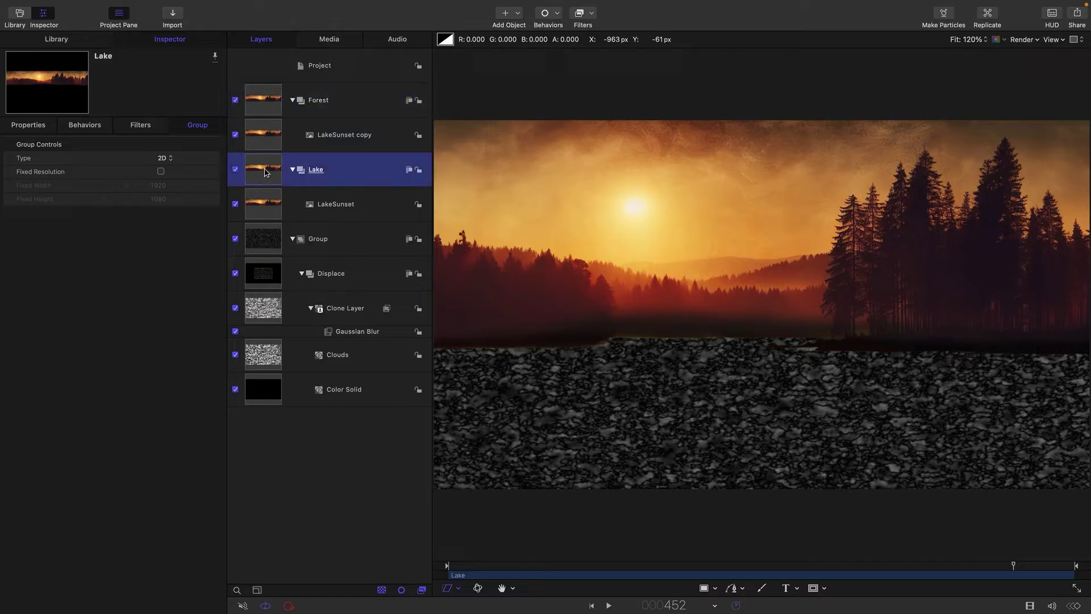
Give the Lake group's LakeSunset image Rotation X 180° and Position Y -180.
left_click(261, 209)
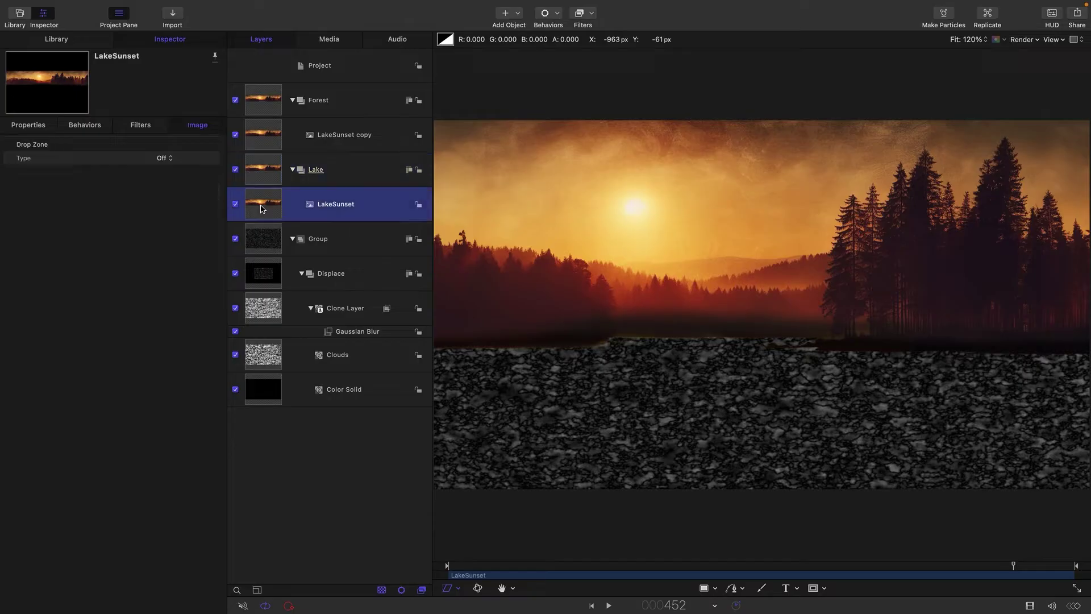
left_click(29, 127)
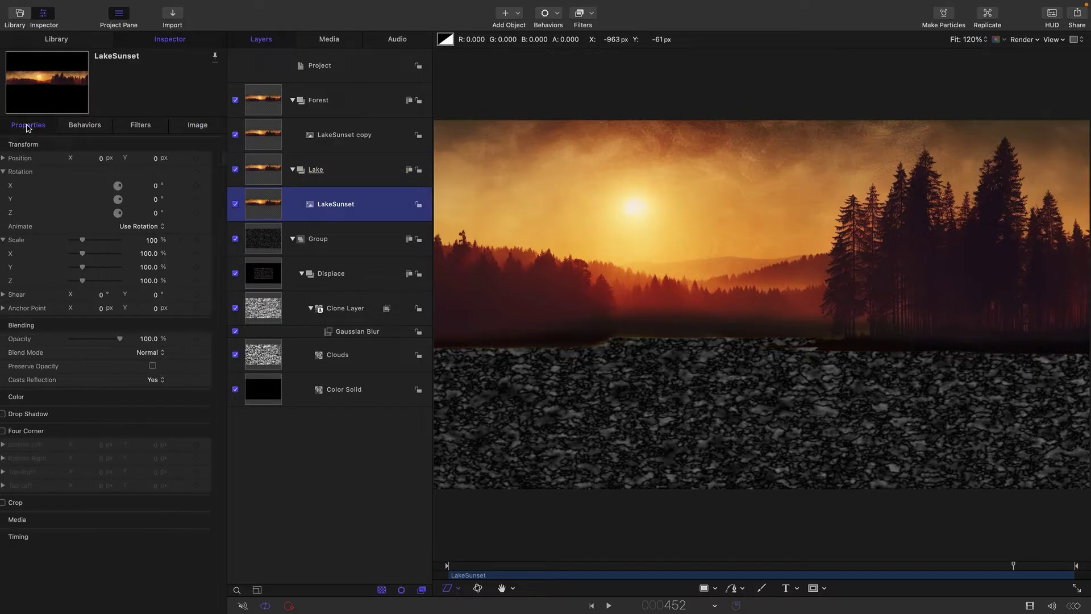
left_click(163, 187)
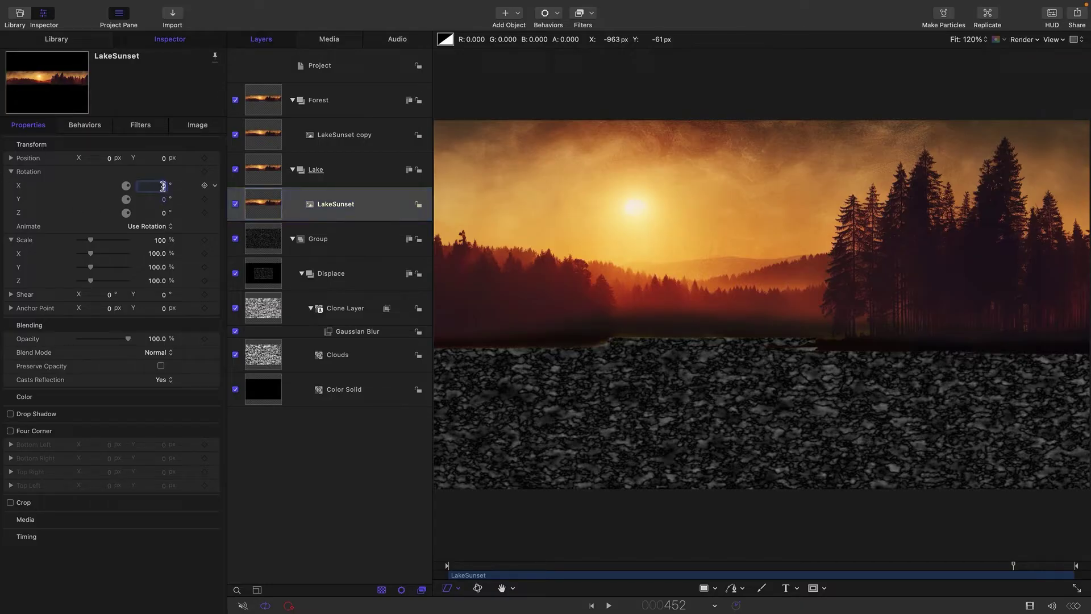
type("180")
key("Return")
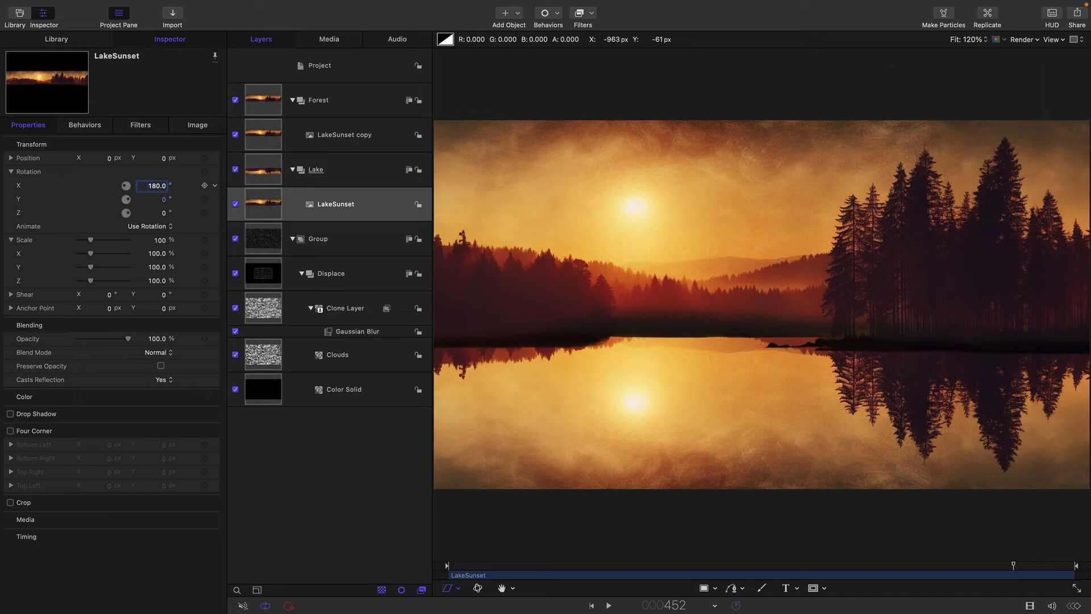
left_click(163, 159)
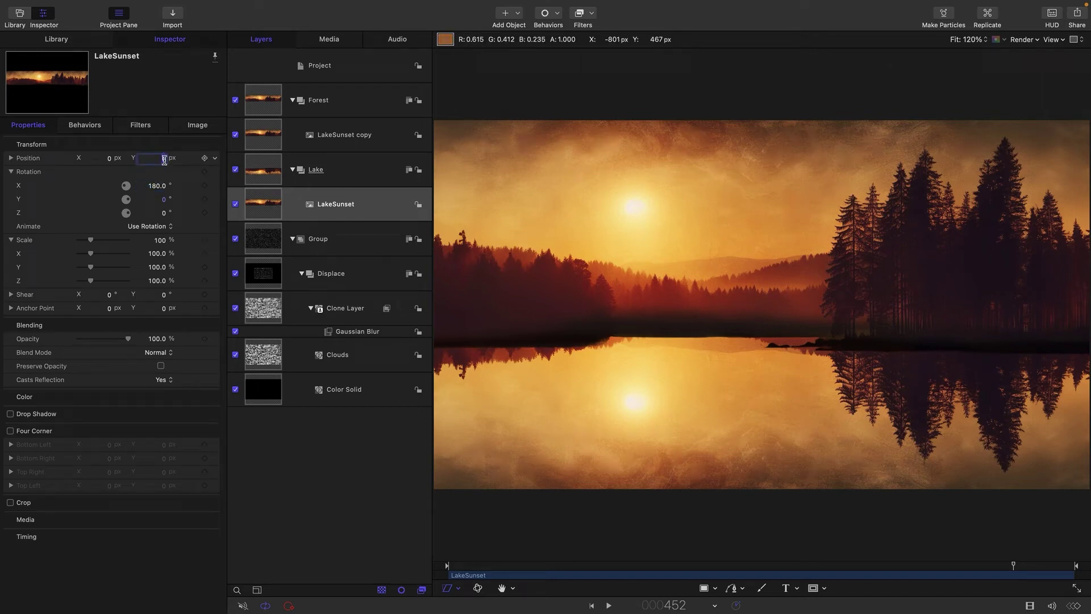
type("-180")
key("Return")
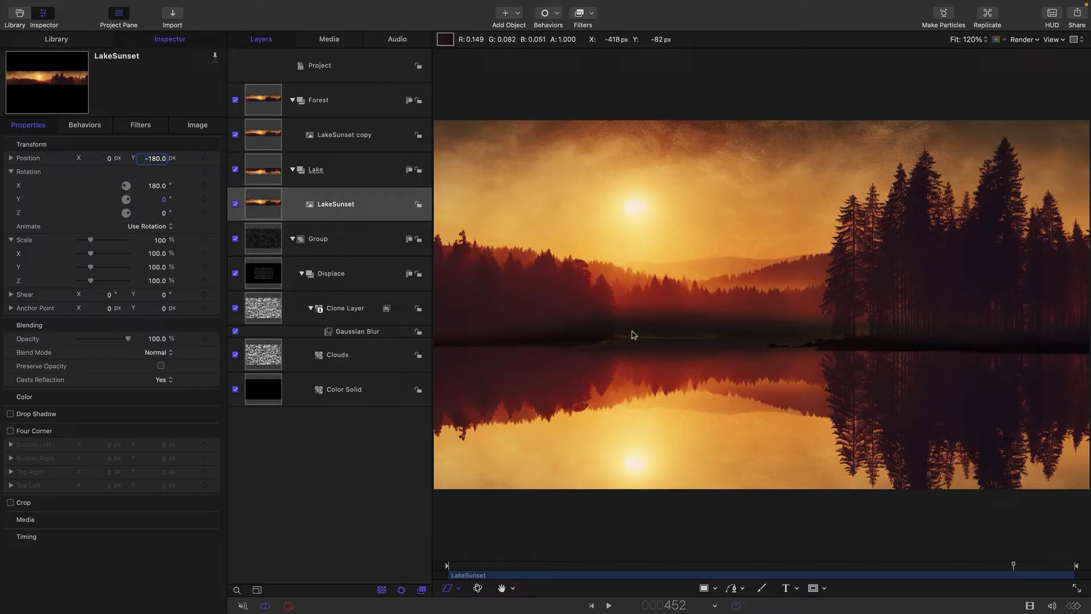
Add a Distortion > Bump Map filter to Lake, using the noise Group as its Map Image.
left_click(259, 176)
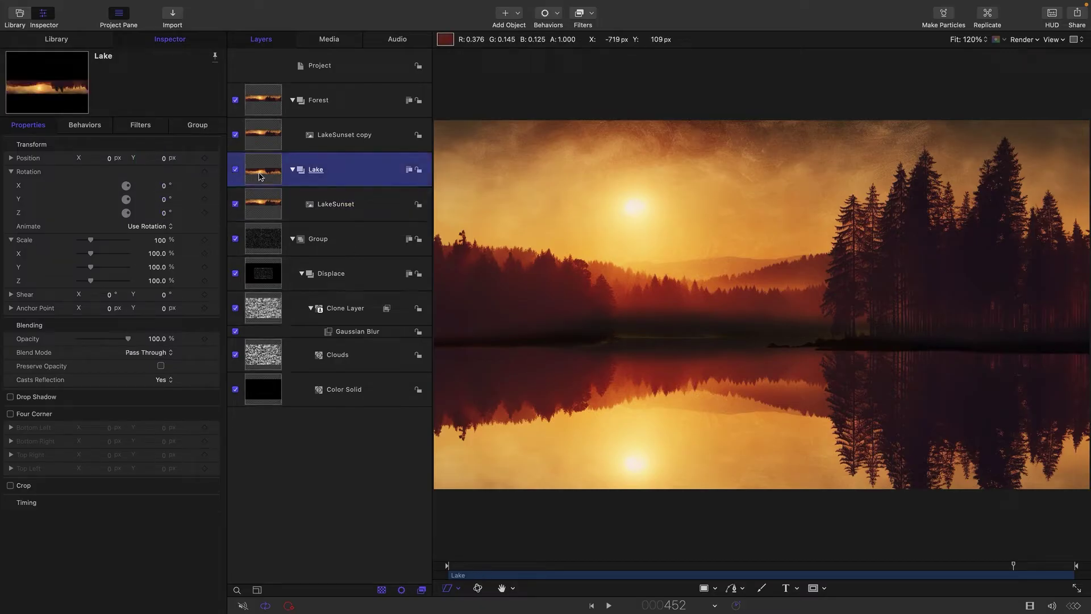
mouse_move(582, 16)
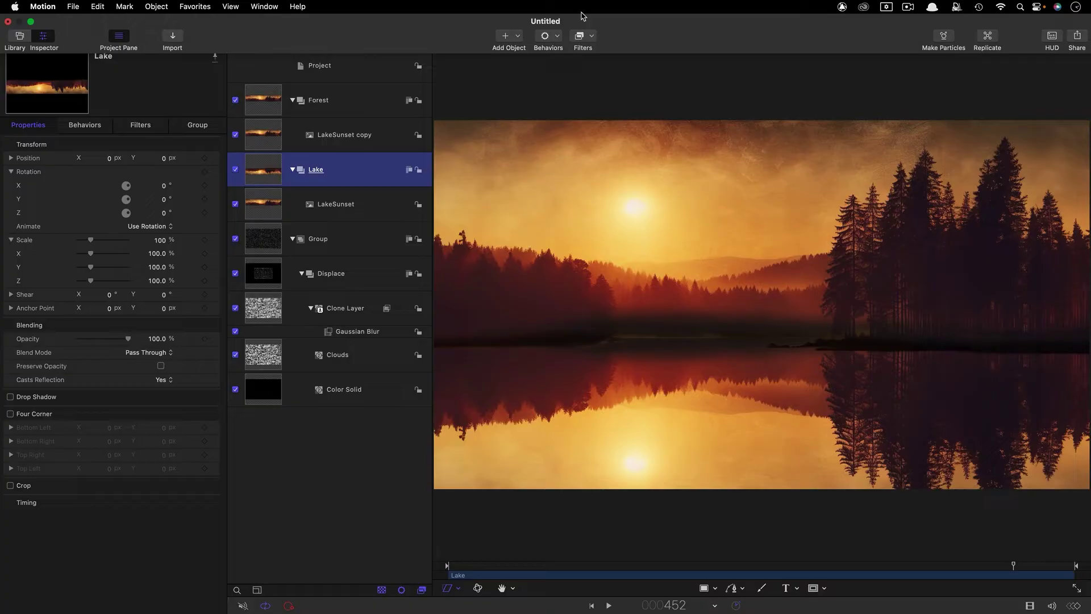
left_click(594, 38)
mouse_move(654, 101)
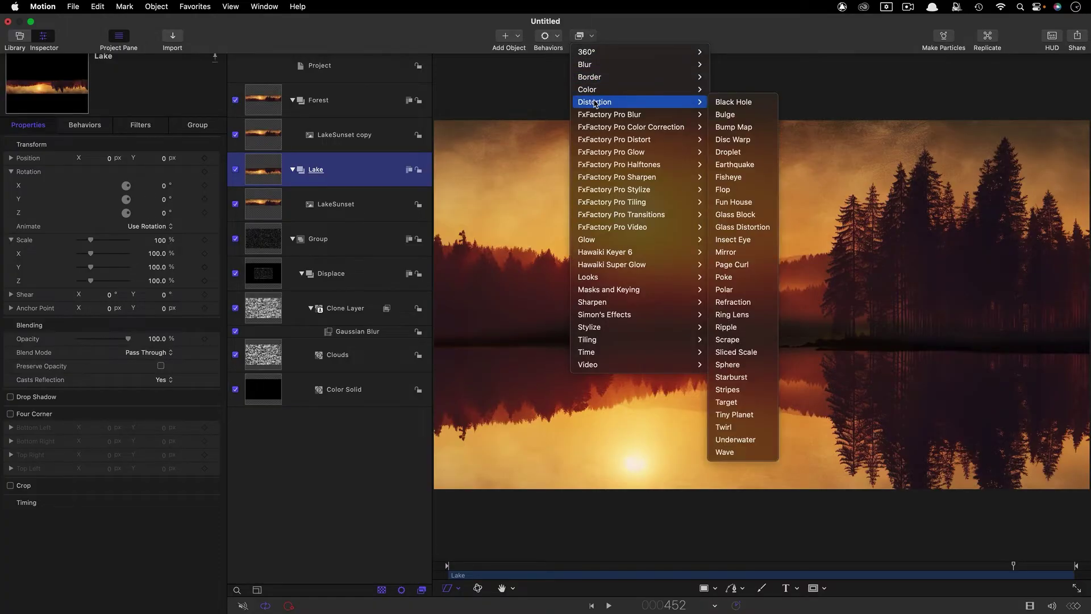
left_click(739, 127)
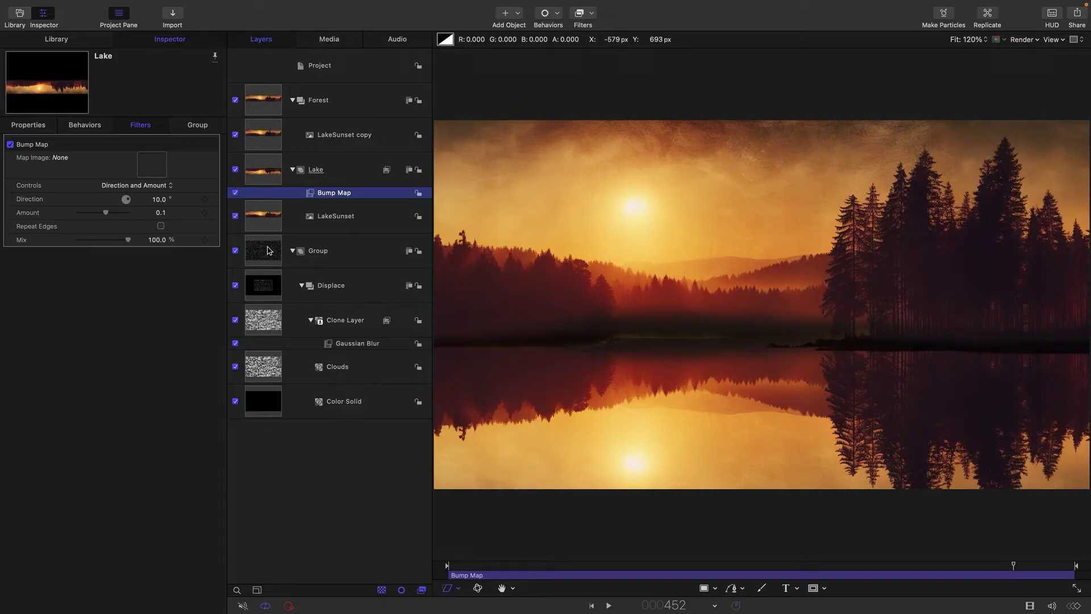
left_click_drag(268, 250, 149, 165)
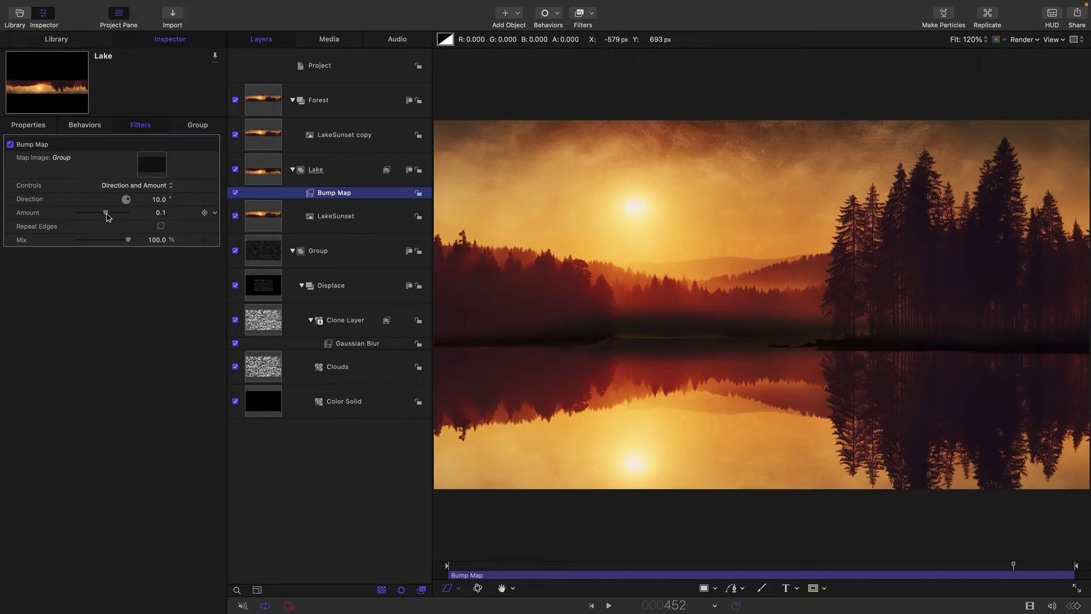
Preview the ripples from the start and set the Bump Map Amount to -10.
left_click_drag(105, 213, 1, 201)
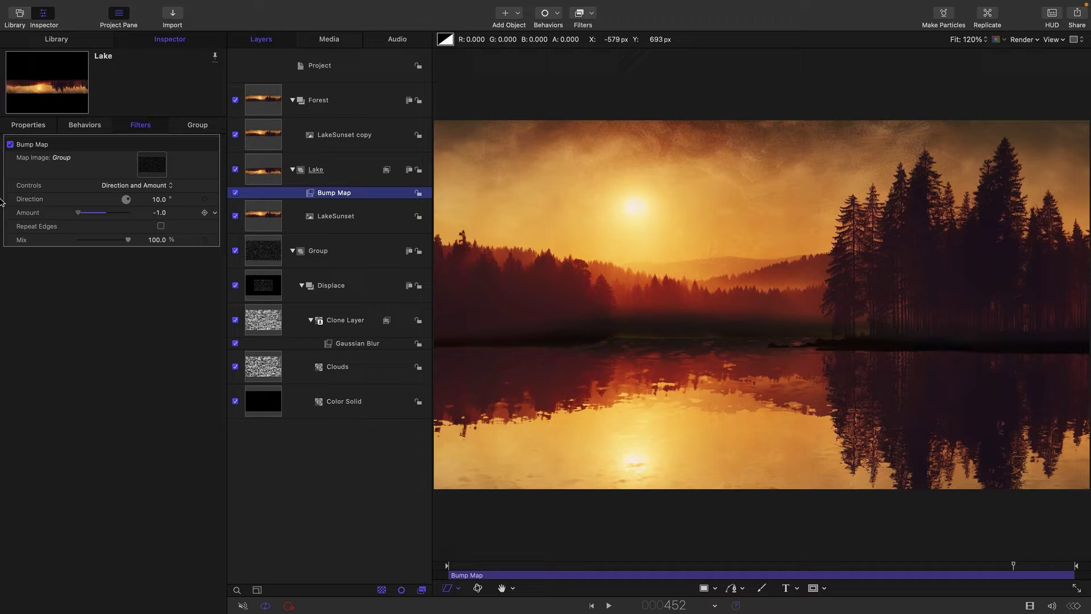
left_click(546, 565)
left_click(608, 605)
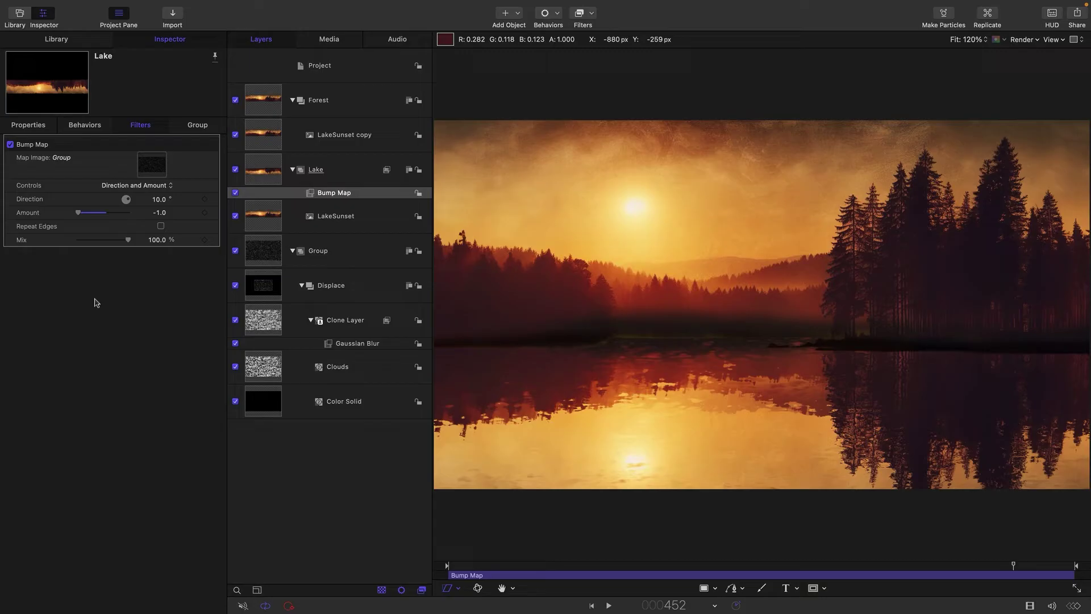
left_click(165, 216)
type("-10")
key("Return")
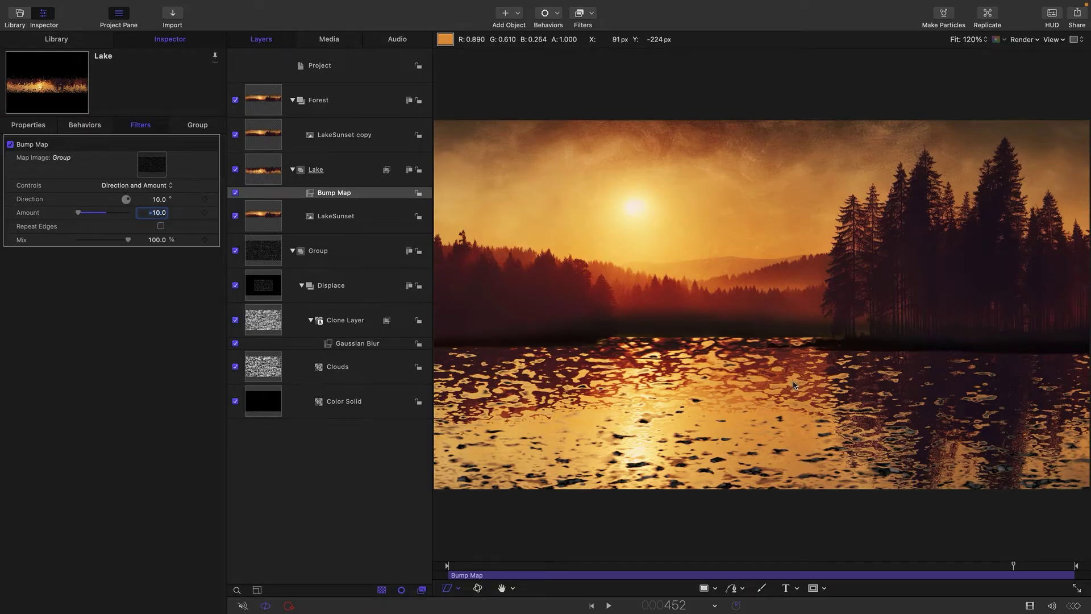
Enable Four Corner on the Displace group and set Bottom Left to -2500, 180.
left_click(263, 287)
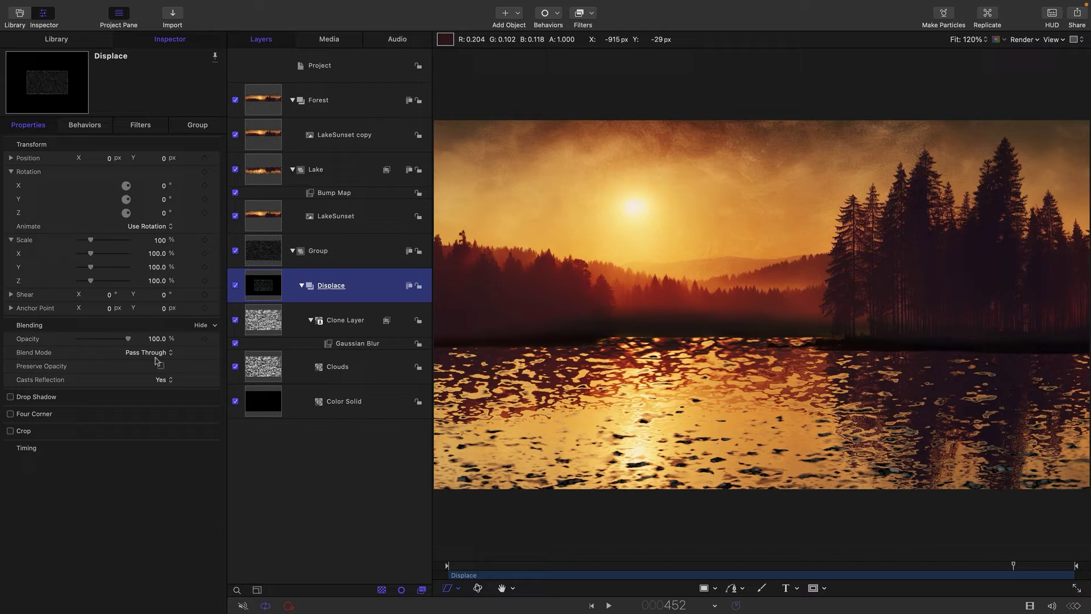
left_click(10, 413)
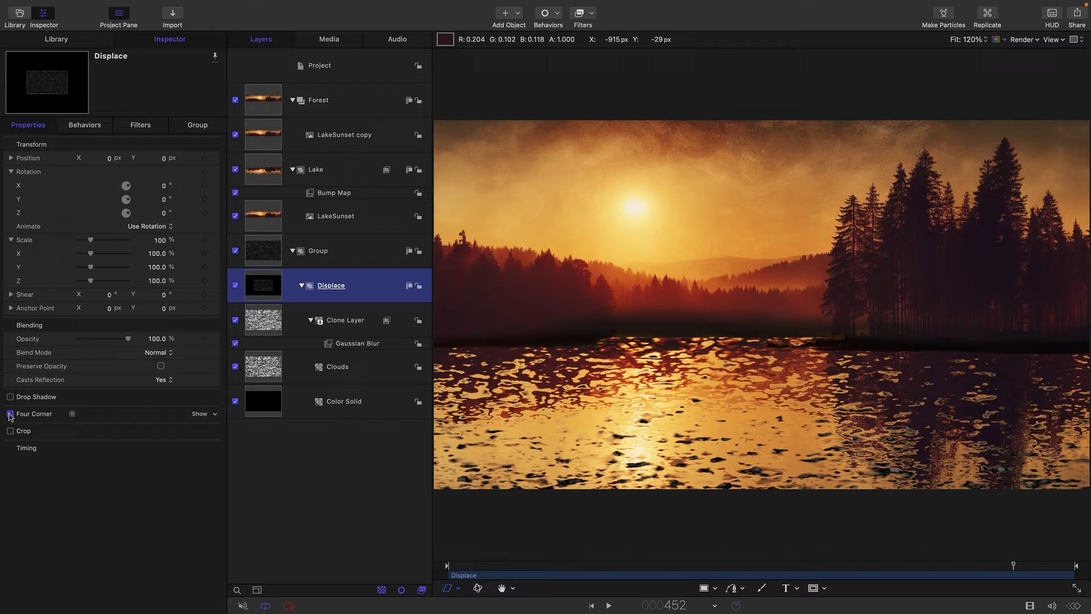
left_click(200, 416)
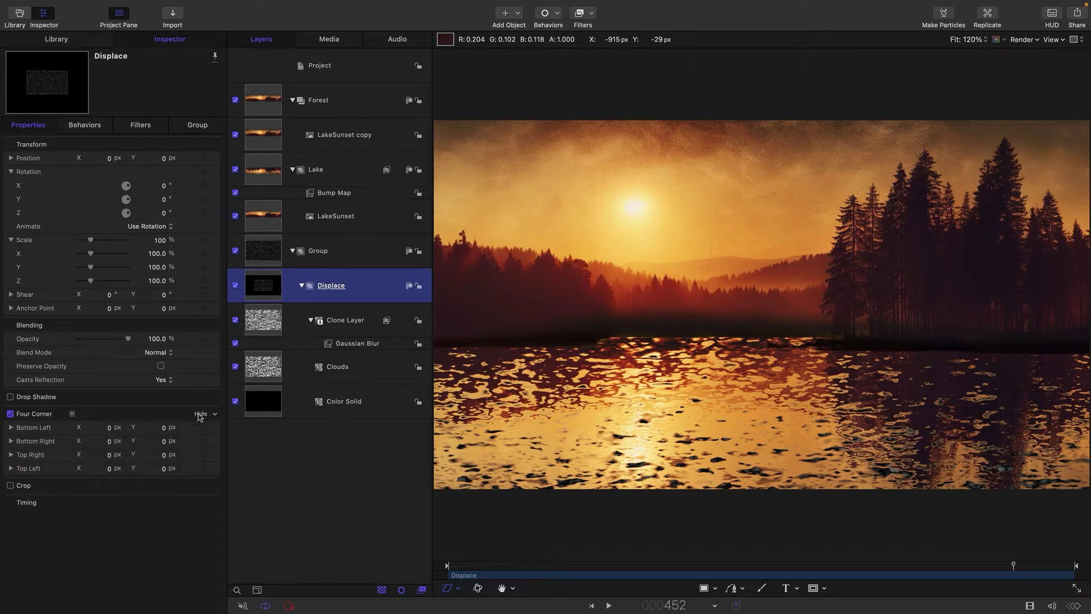
left_click(110, 429)
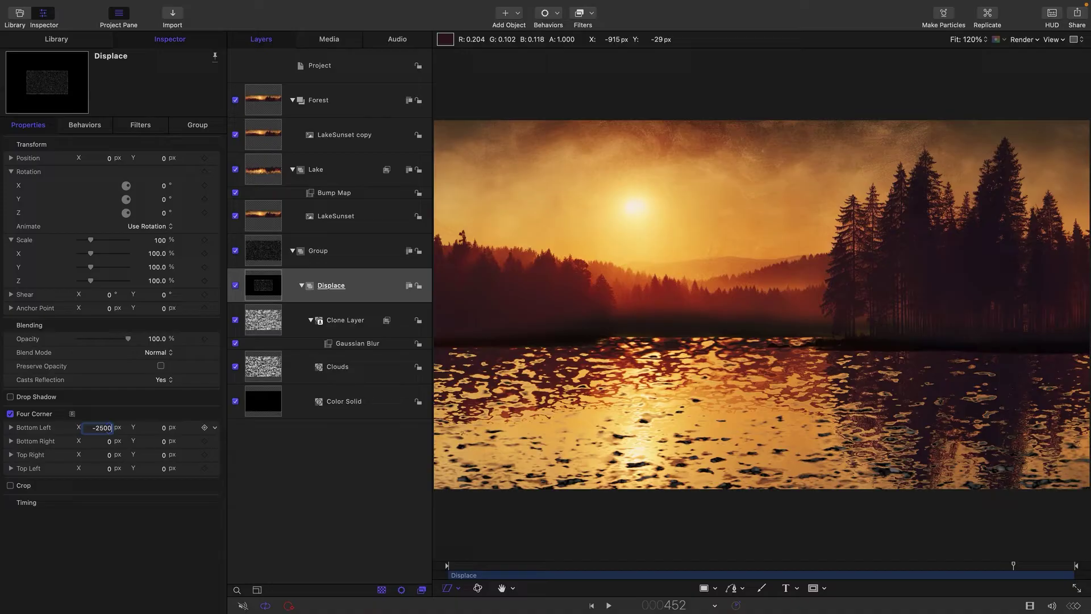
key("Tab")
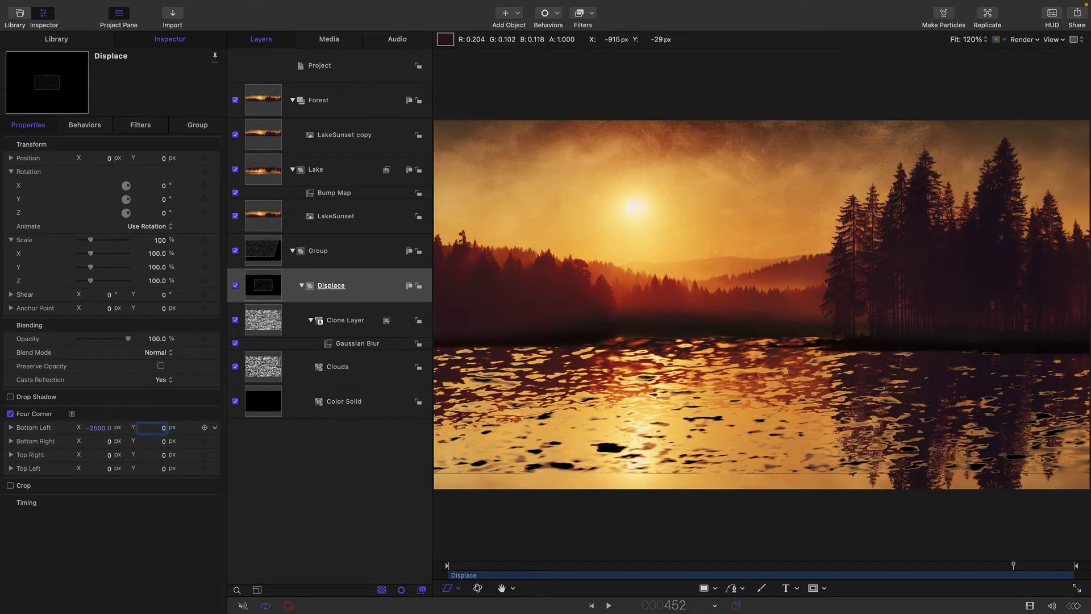
key("Tab")
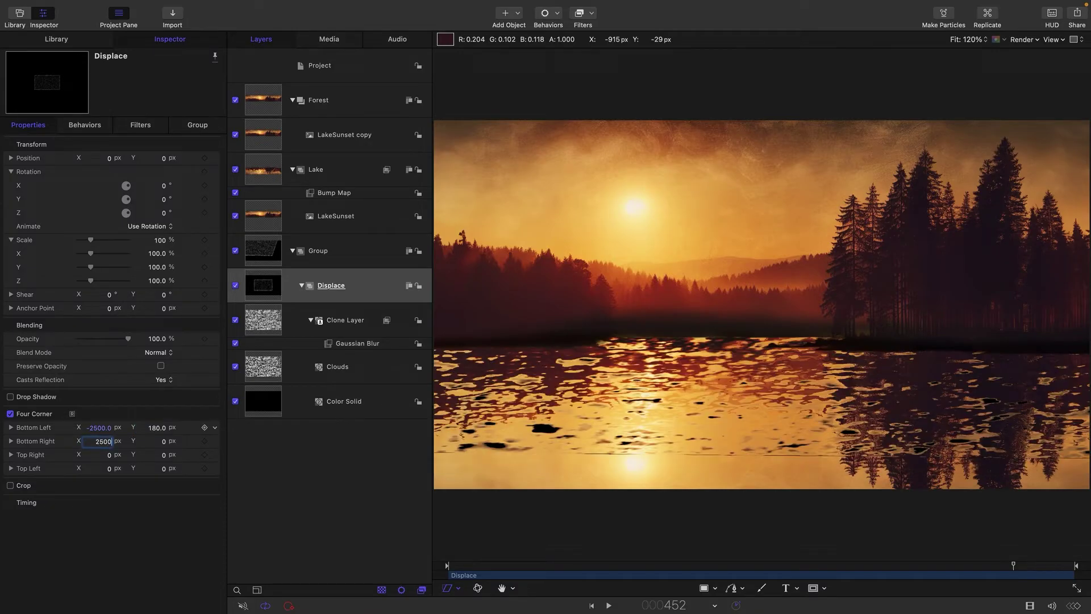
Set Bottom Right to 2500, 180 and the top corners' Y to -450.
type("2500")
key("Tab")
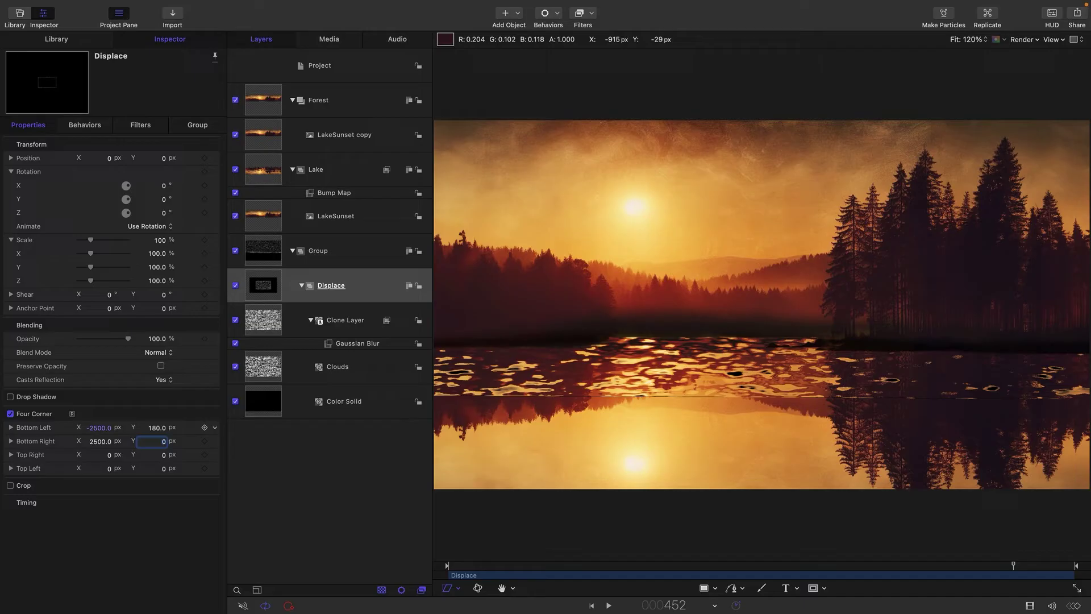
key("Tab")
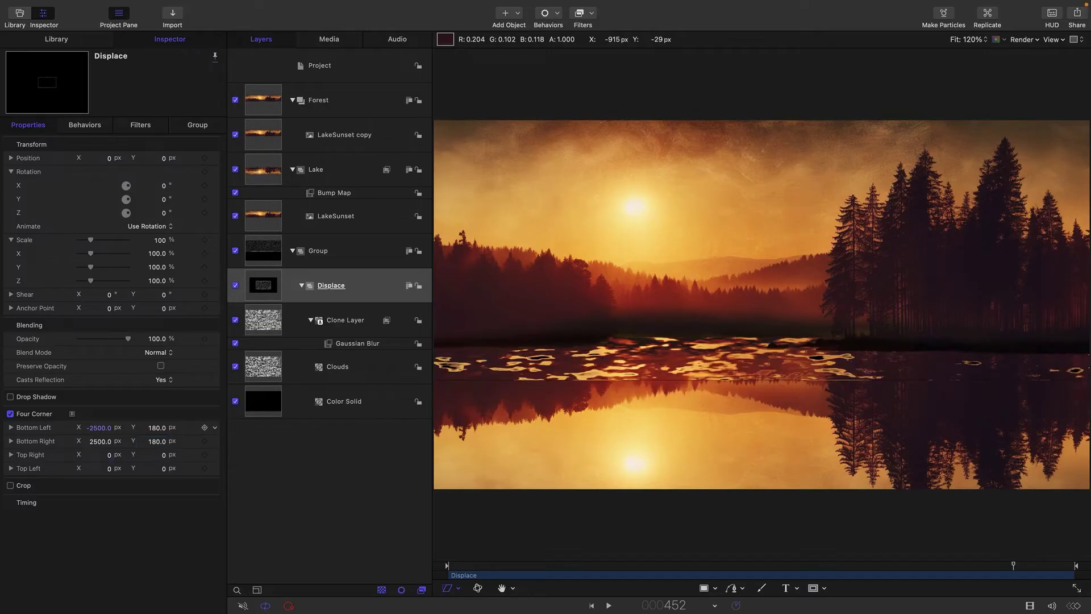
key("Tab")
key("Tab")
key("Tab")
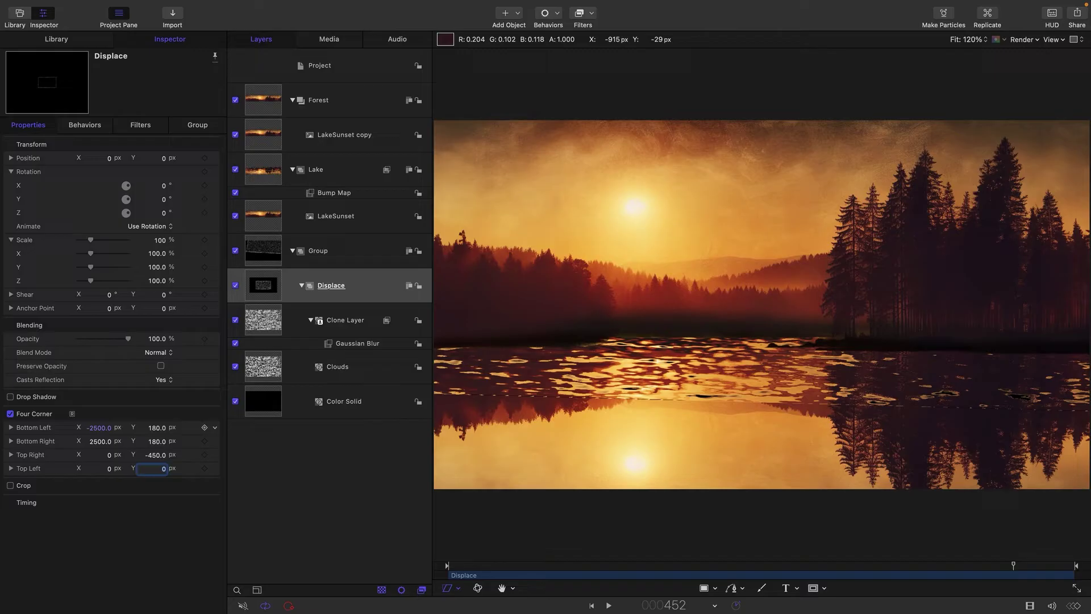
type("-450")
key("Return")
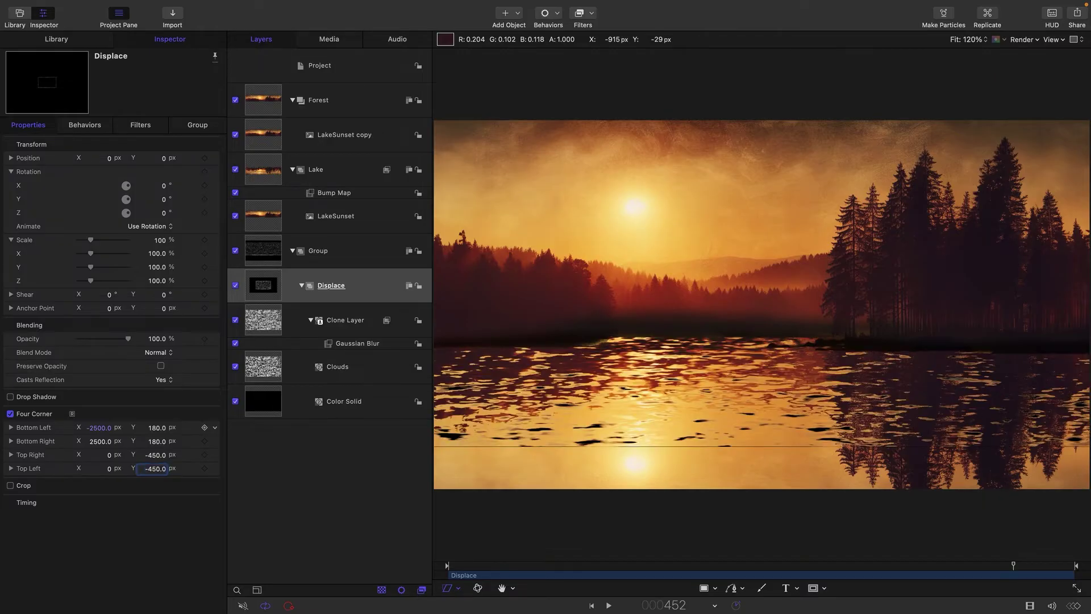
Set Displace's Position Y to -180 and jump back to an earlier frame to preview.
left_click(165, 158)
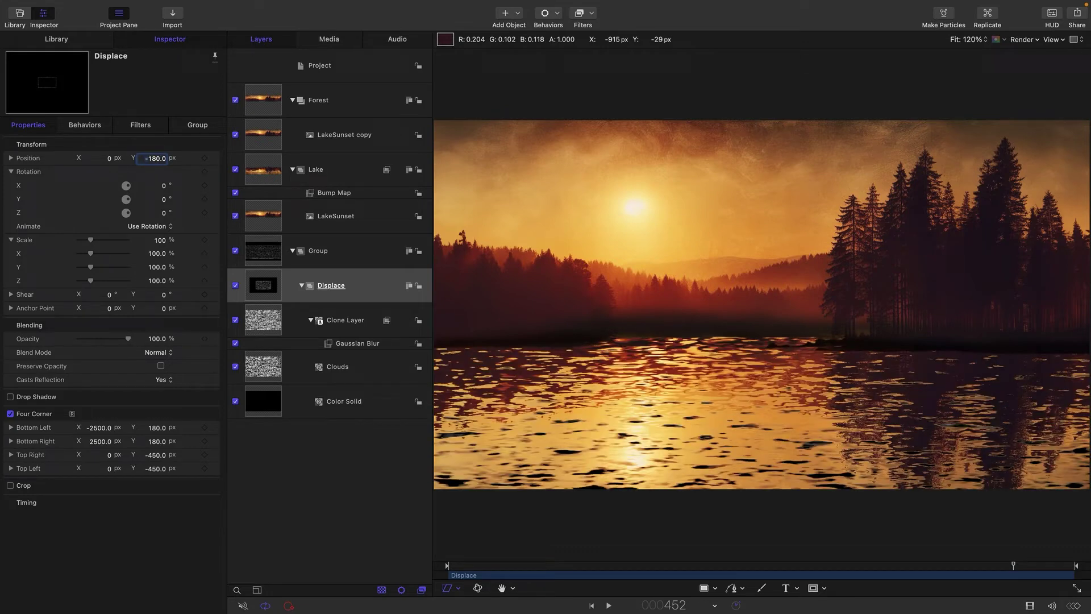
left_click(612, 566)
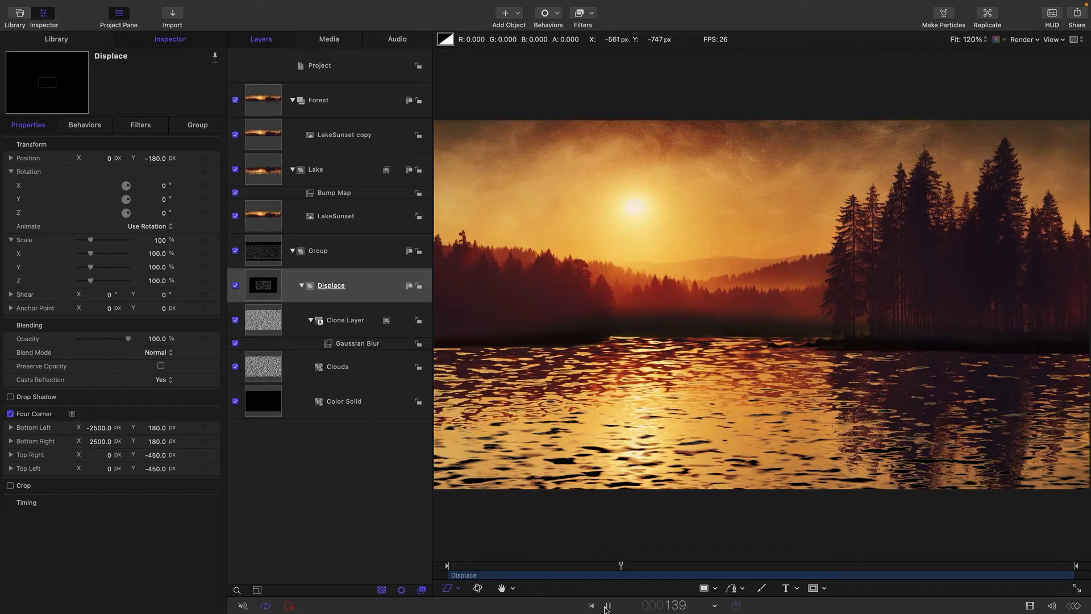
Stop playback and set the Lake's Bump Map Amount to -5.
left_click(607, 606)
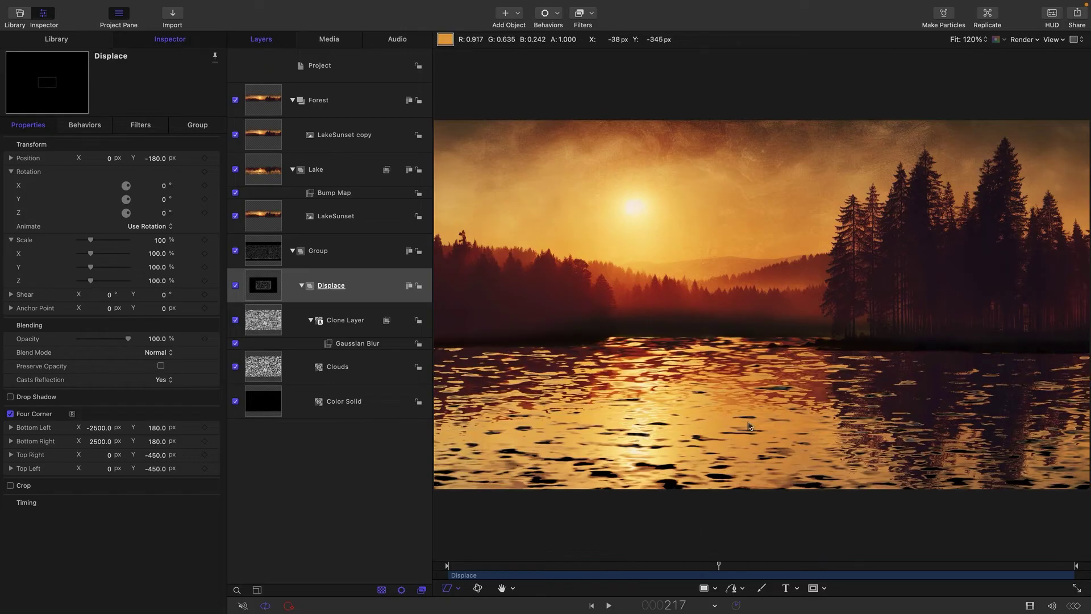
left_click(321, 193)
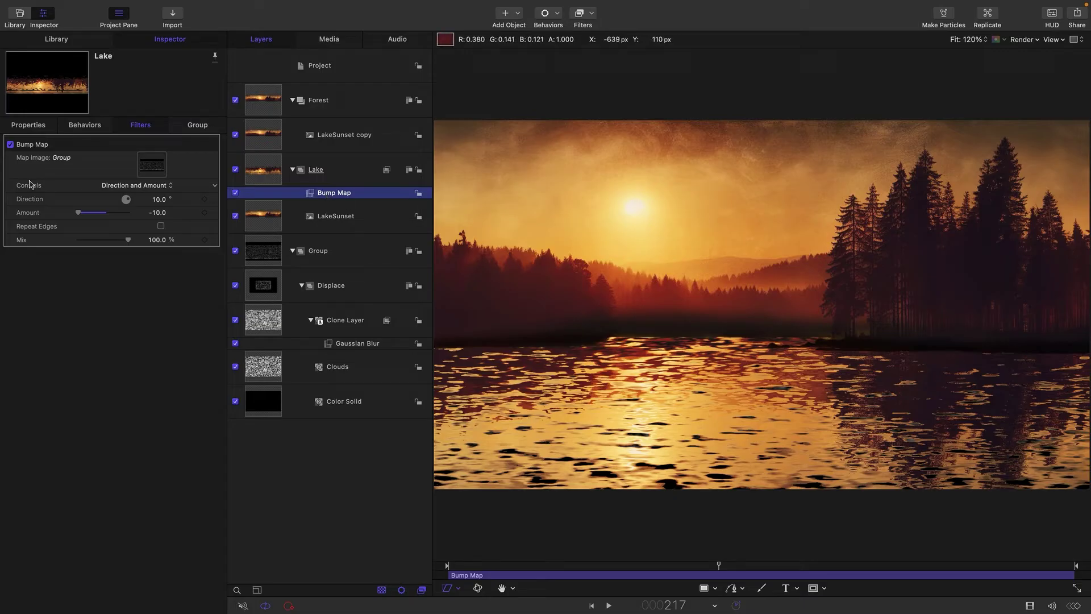
left_click(158, 213)
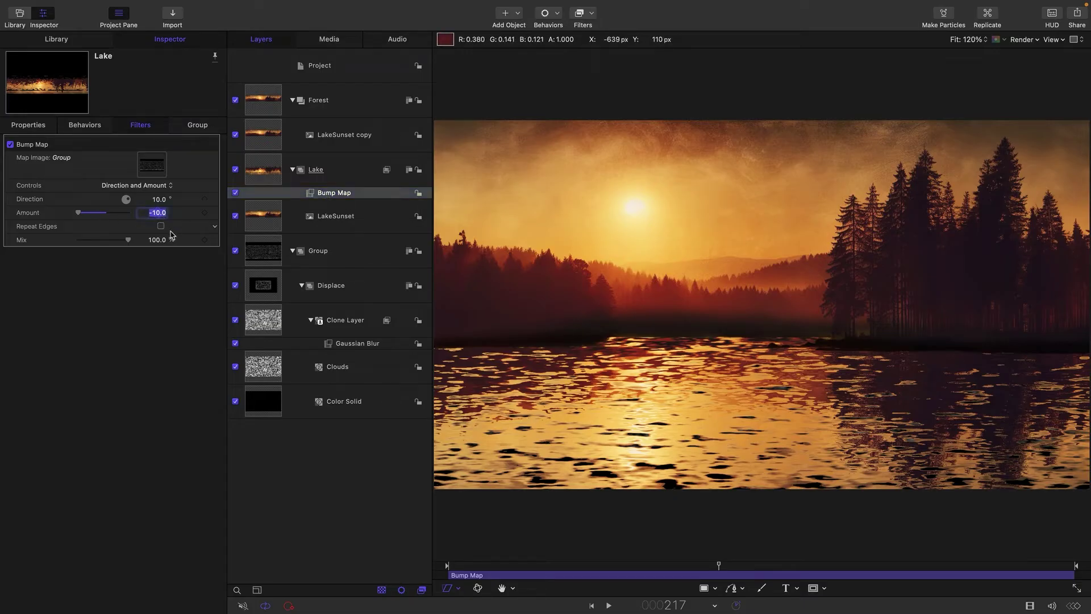
type("-5")
key("Return")
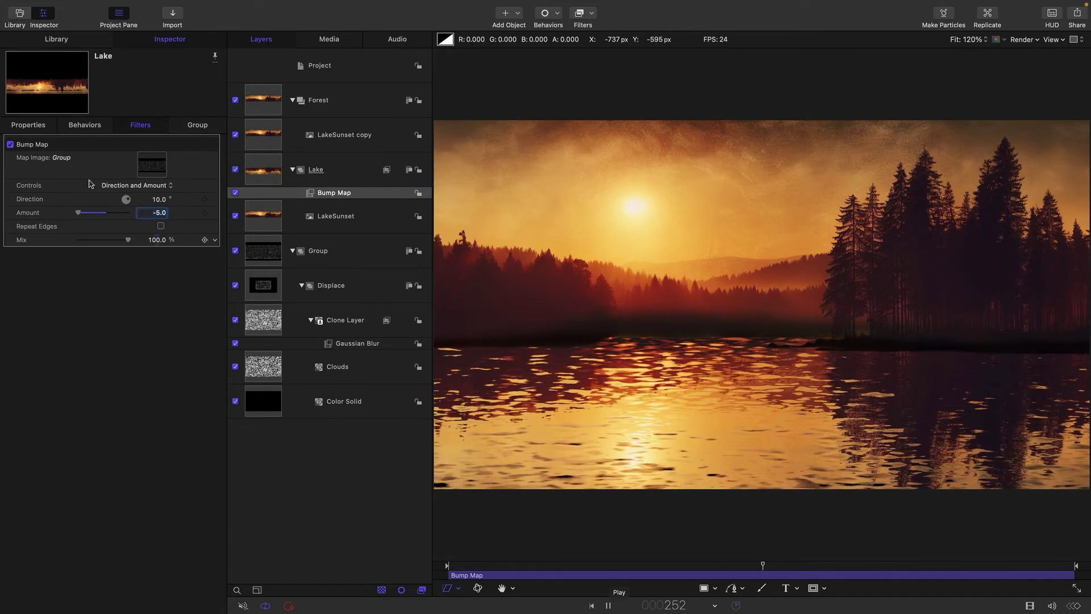
Try Amount -1, settle on -3, then stop playback and clear the selection.
double_click(160, 213)
type("-1")
key("Return")
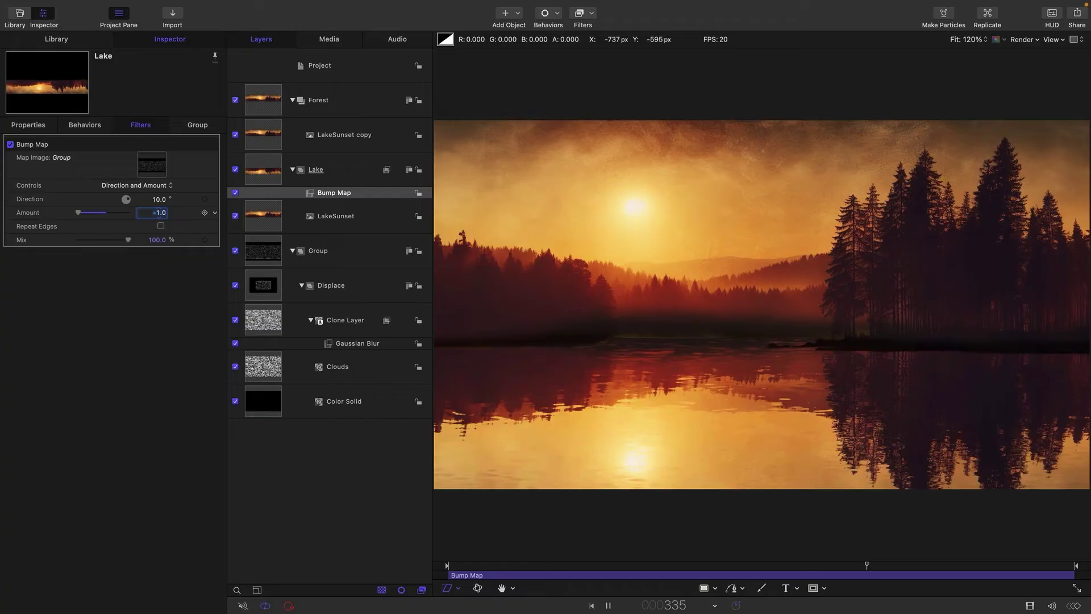
double_click(159, 213)
type("-3")
key("Return")
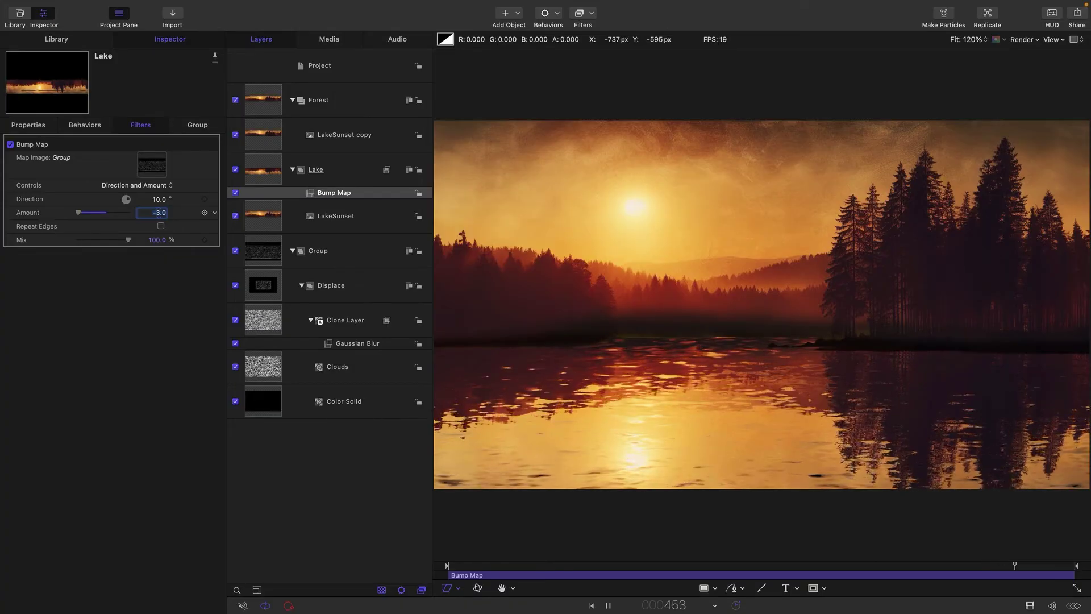
key("space")
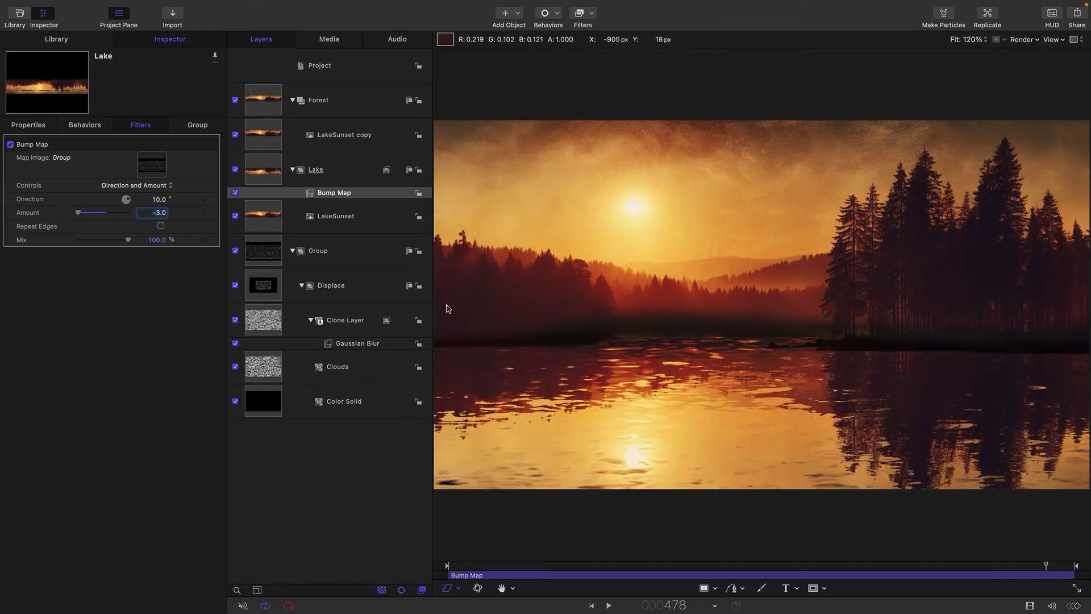
left_click(343, 490)
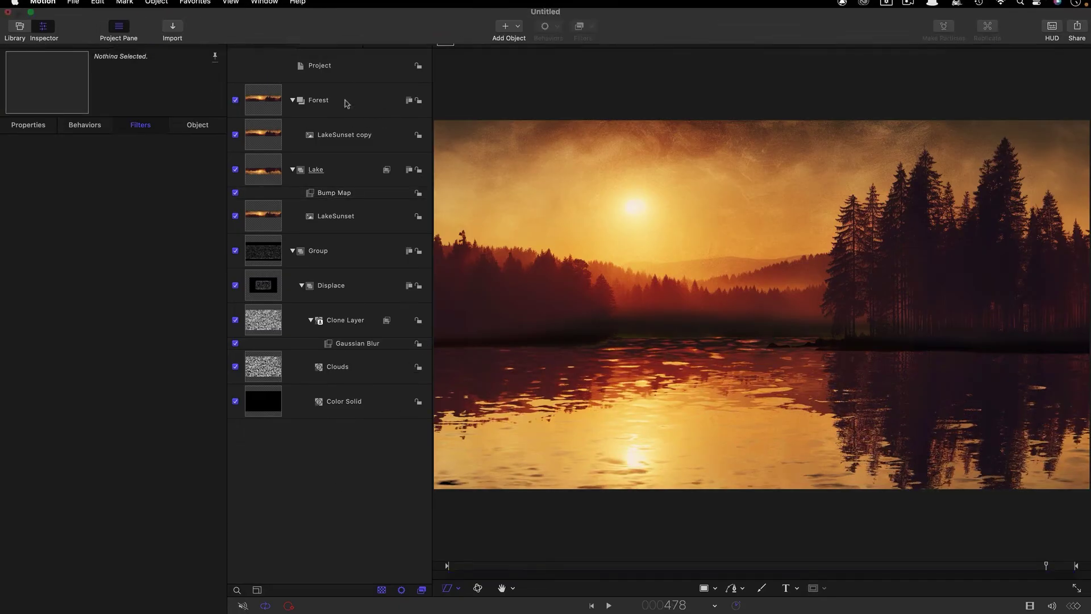
Create a new top group and move collapsed Forest, Lake and Group into it.
key("super+shift+n")
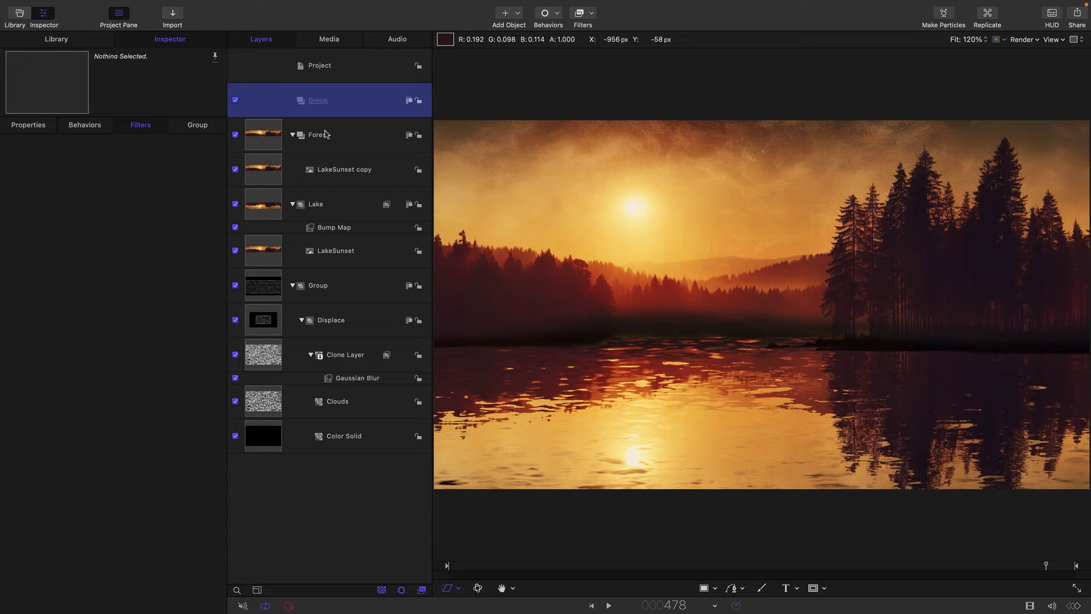
left_click(292, 135)
left_click(293, 170)
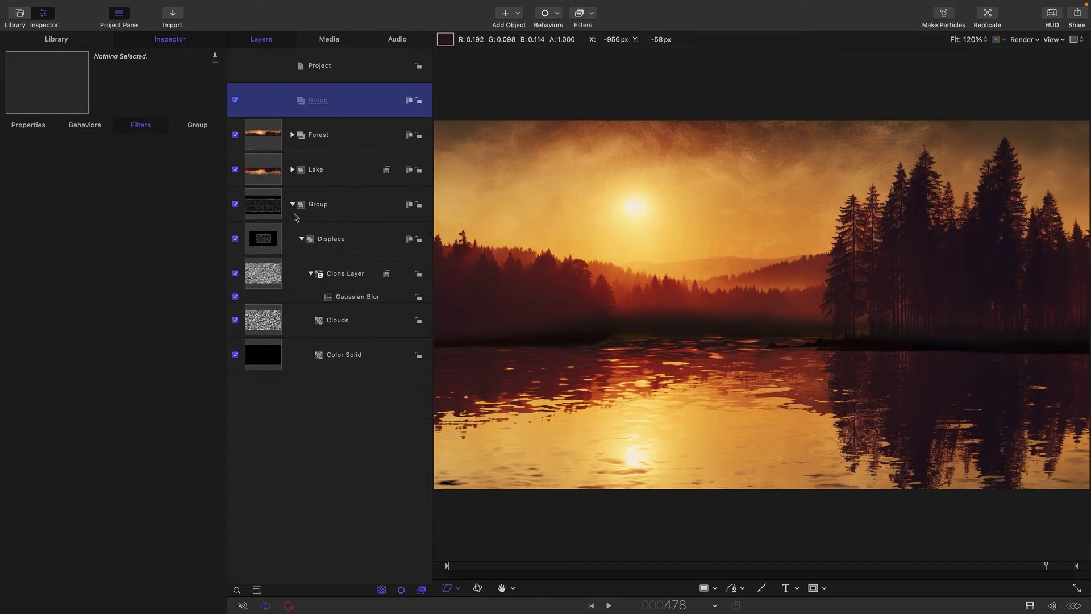
left_click(293, 204)
left_click_drag(330, 277, 318, 102)
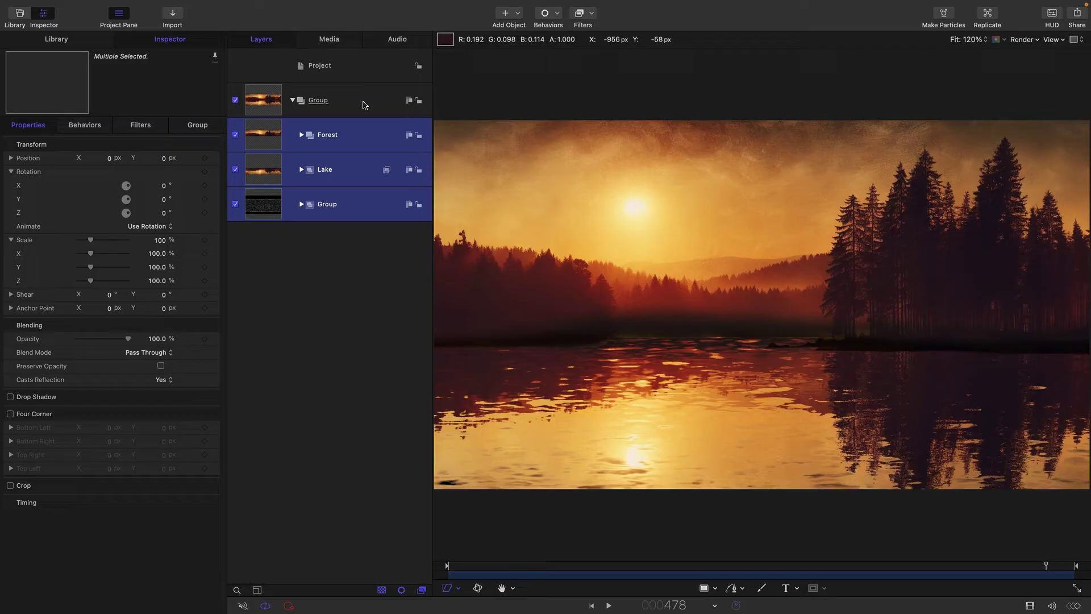
Convert the new top-level group into a 3D Group.
left_click(355, 105)
right_click(356, 106)
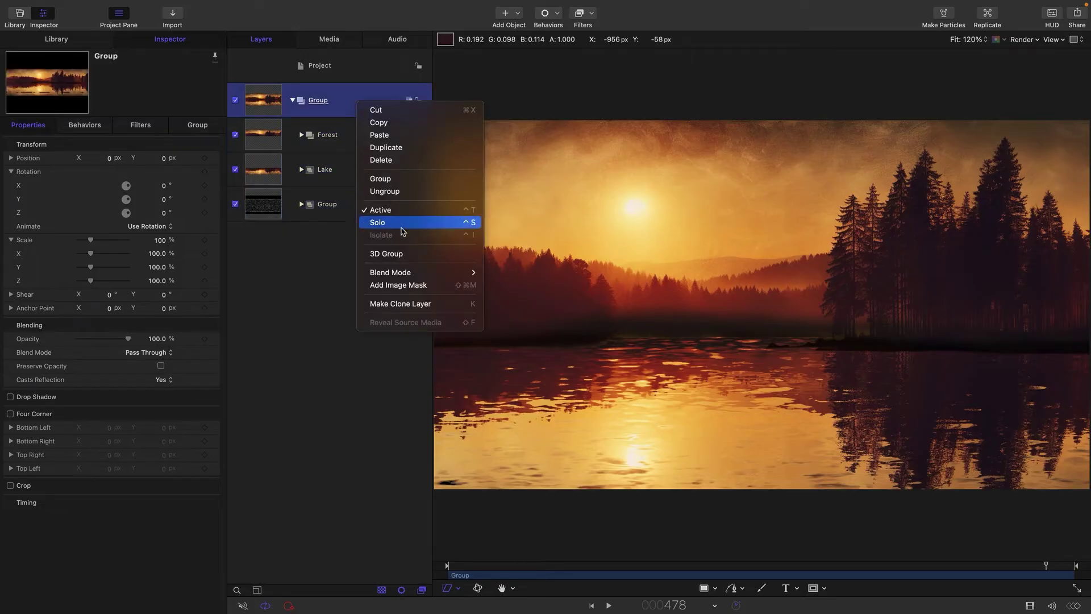
left_click(401, 255)
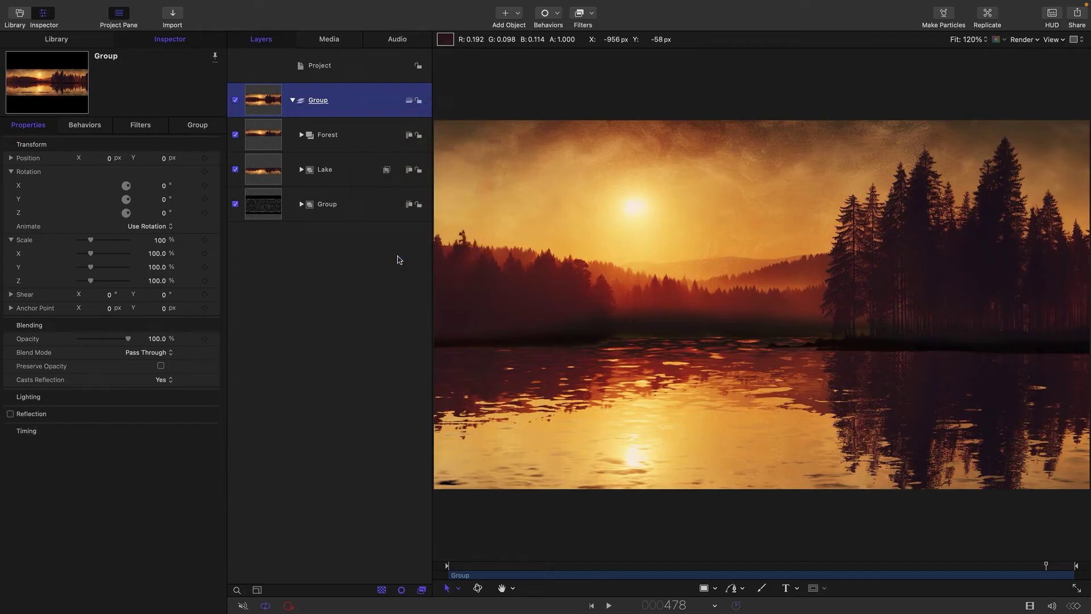
Add a camera to the scene and give it a Motion Path behavior.
left_click(521, 13)
left_click(531, 48)
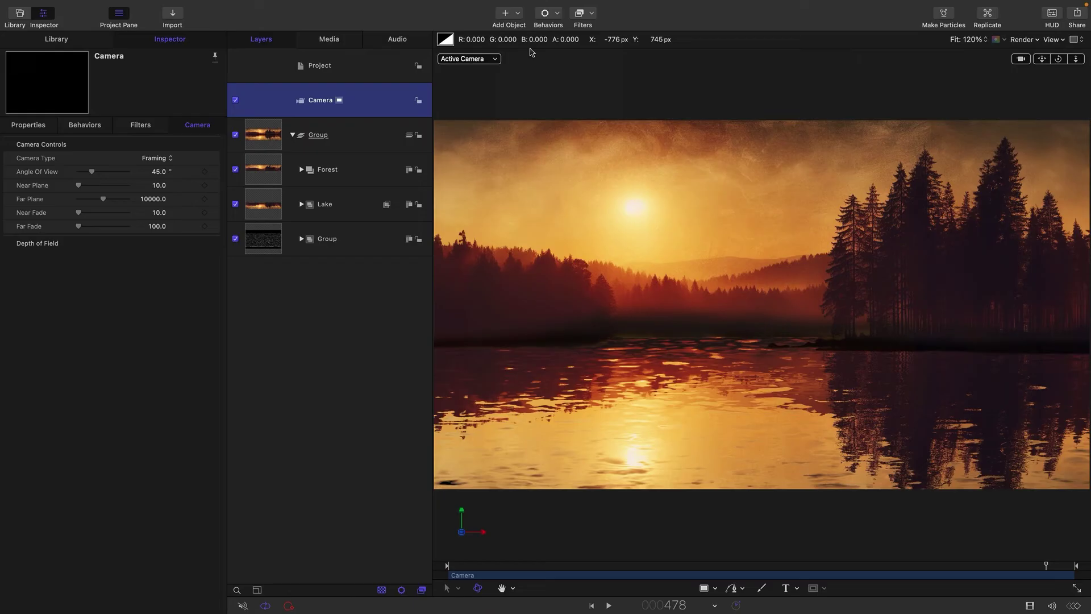
mouse_move(631, 3)
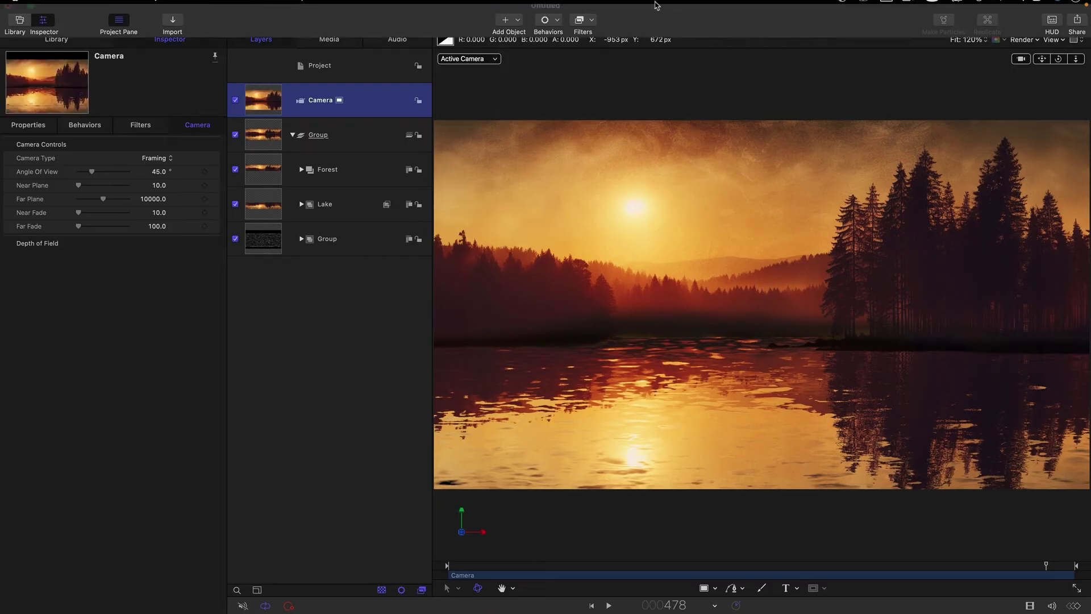
left_click(557, 36)
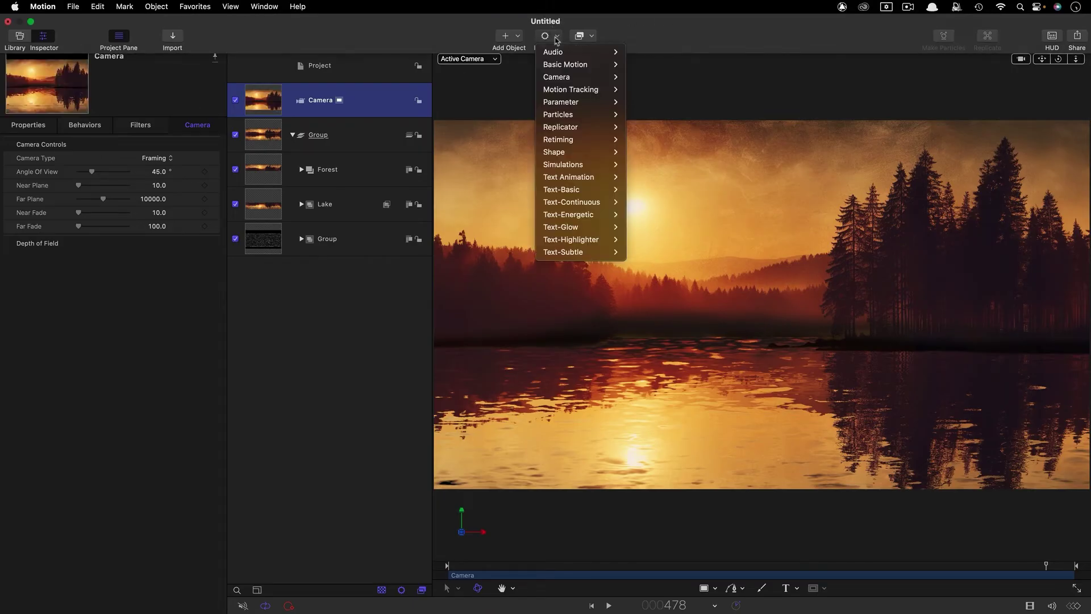
mouse_move(568, 64)
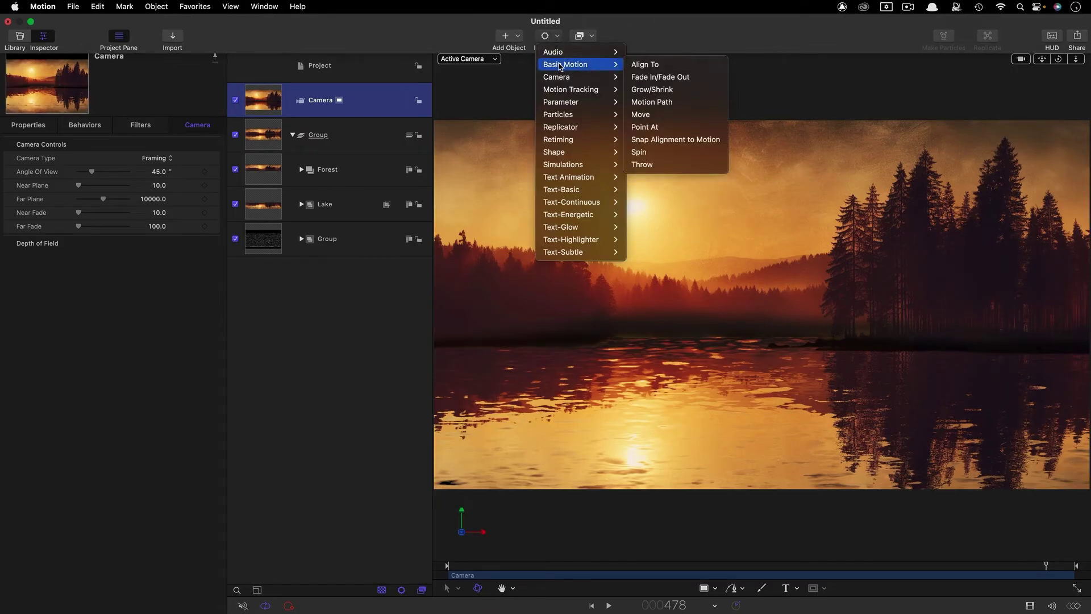
left_click(649, 102)
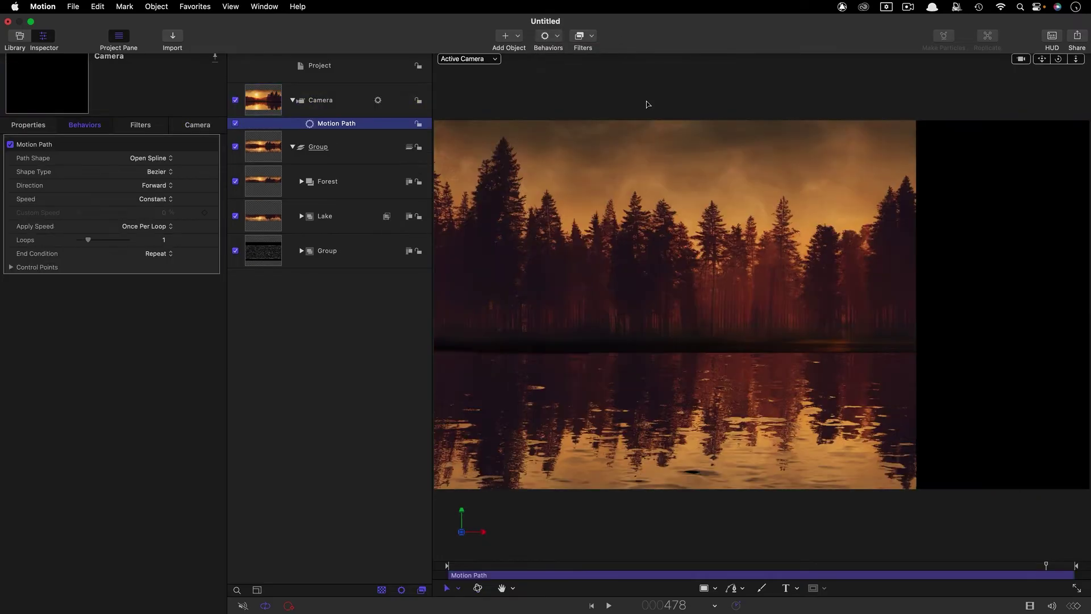
Set Motion Path Point 1 X to -540 and Point 2 X to 540, then preview the pan.
left_click(11, 268)
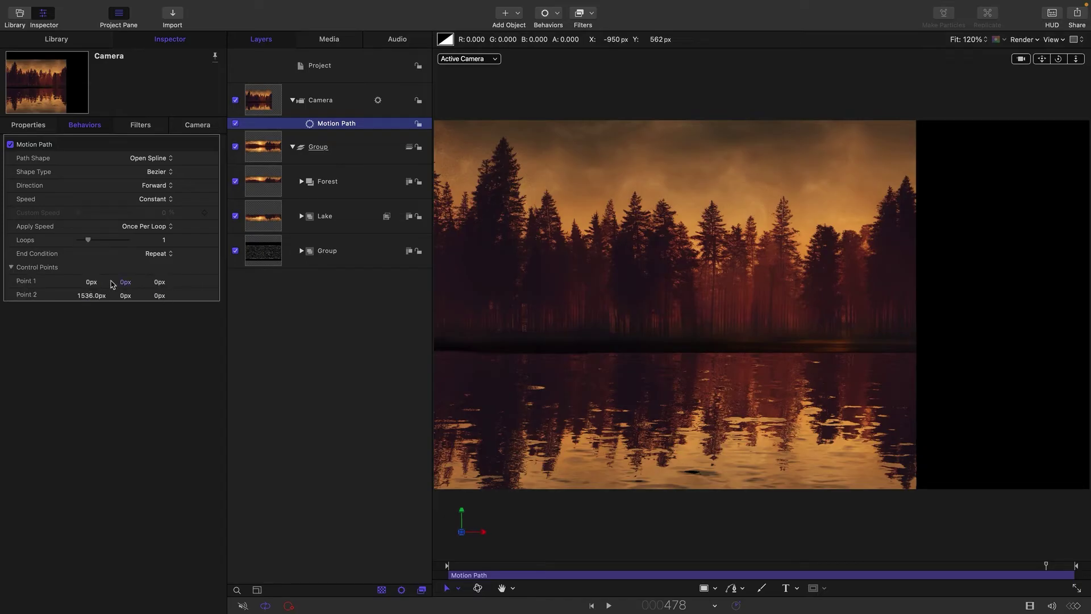
left_click(90, 282)
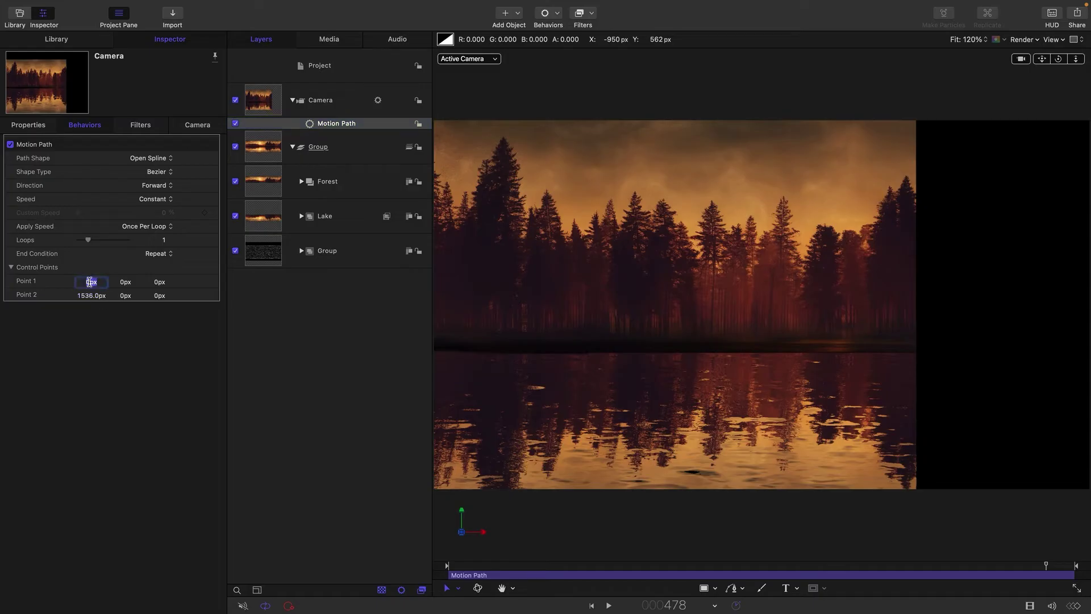
type("-540")
key("Return")
left_click(86, 294)
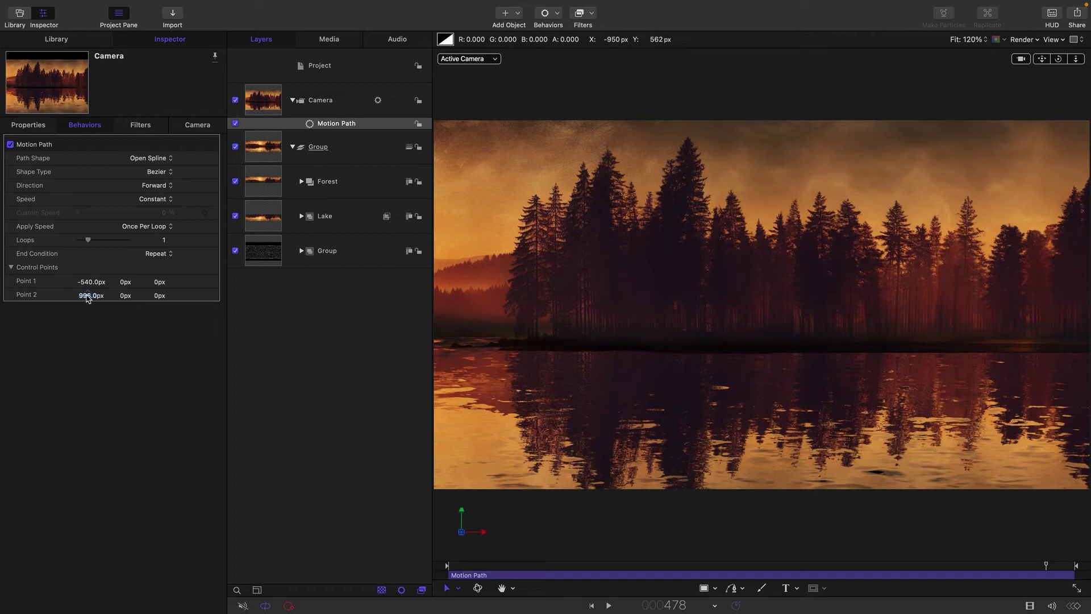
type("540")
key("Return")
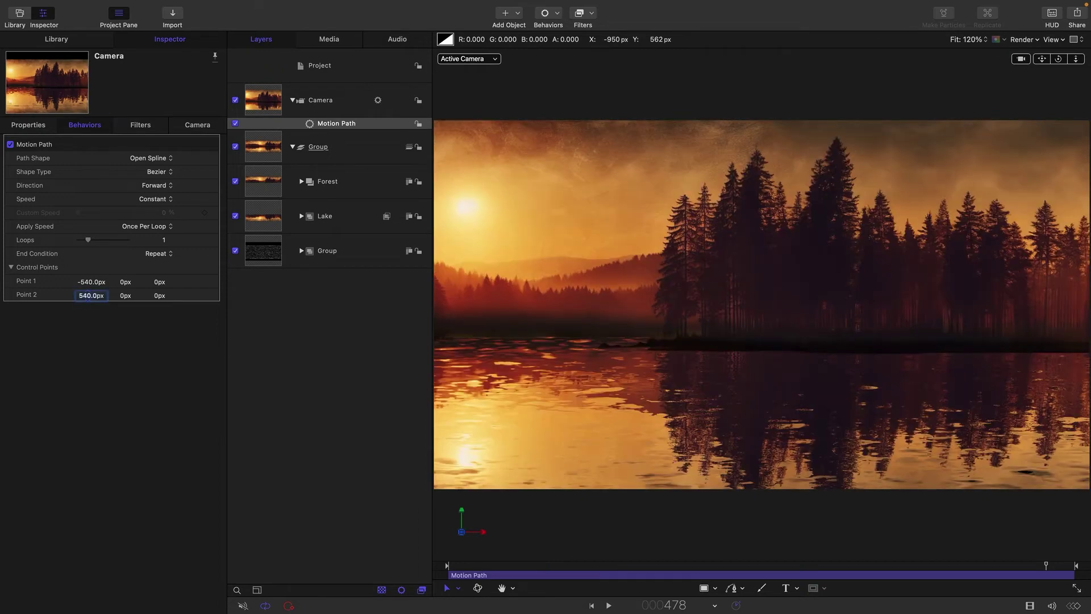
left_click_drag(465, 571, 541, 566)
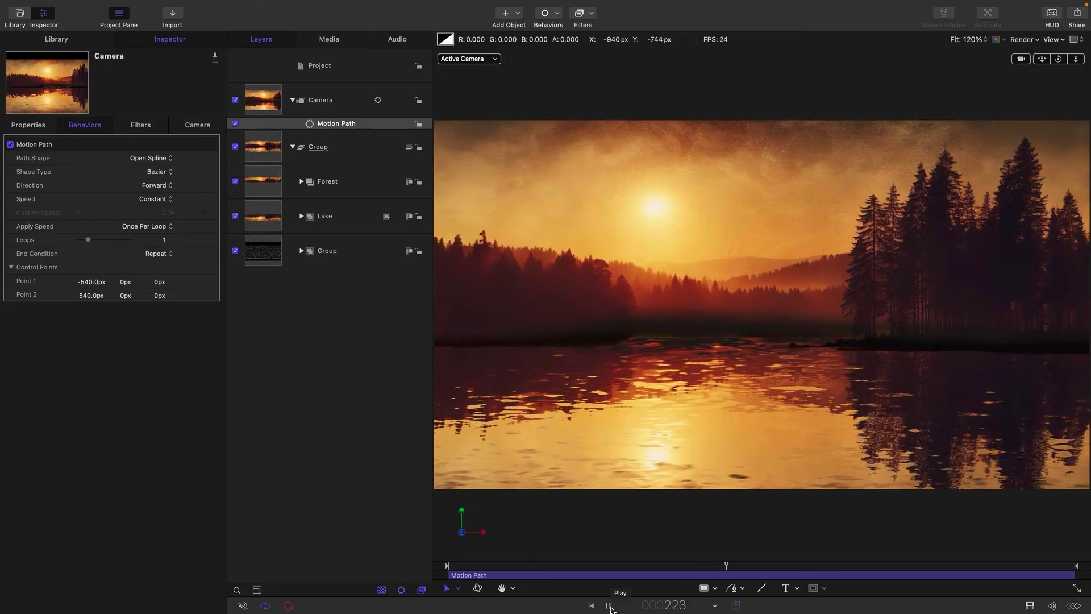
key("space")
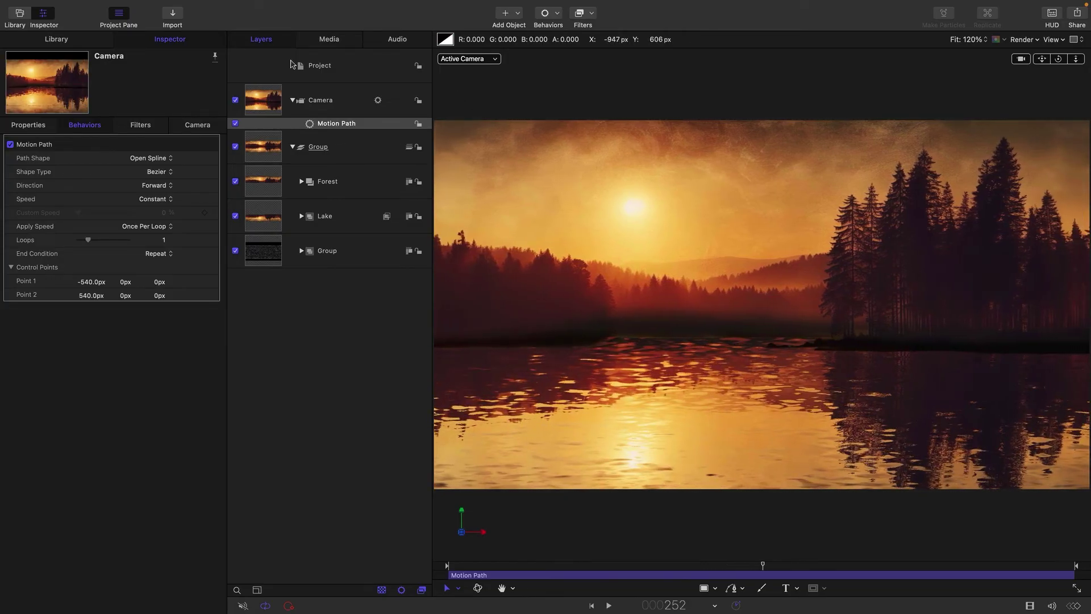
Import Reeds.png and place it at the top of the Layers list in its own group.
left_click(337, 68)
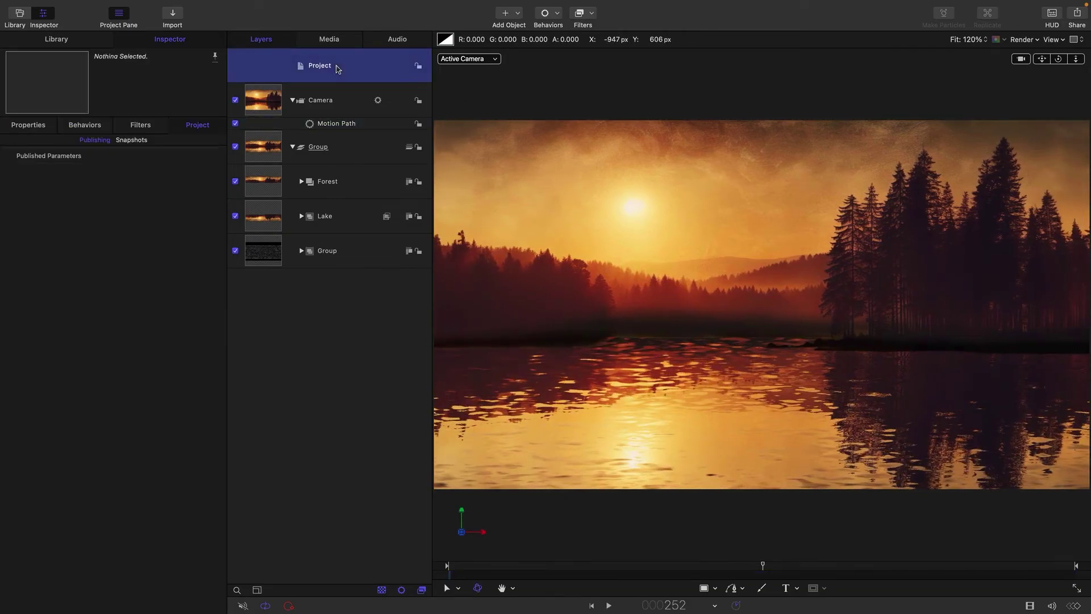
left_click(170, 25)
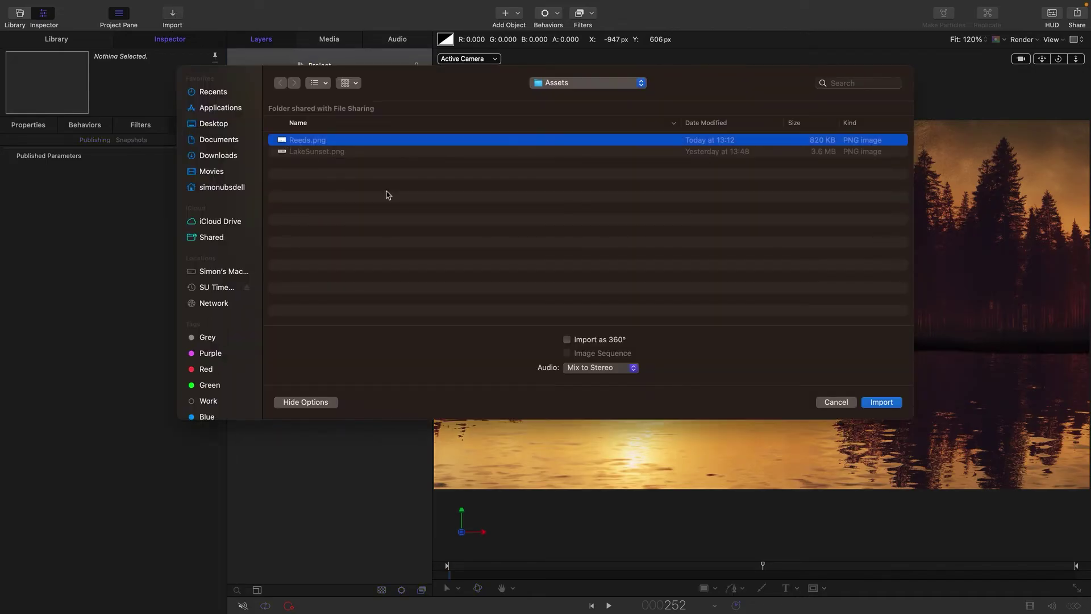
left_click(881, 402)
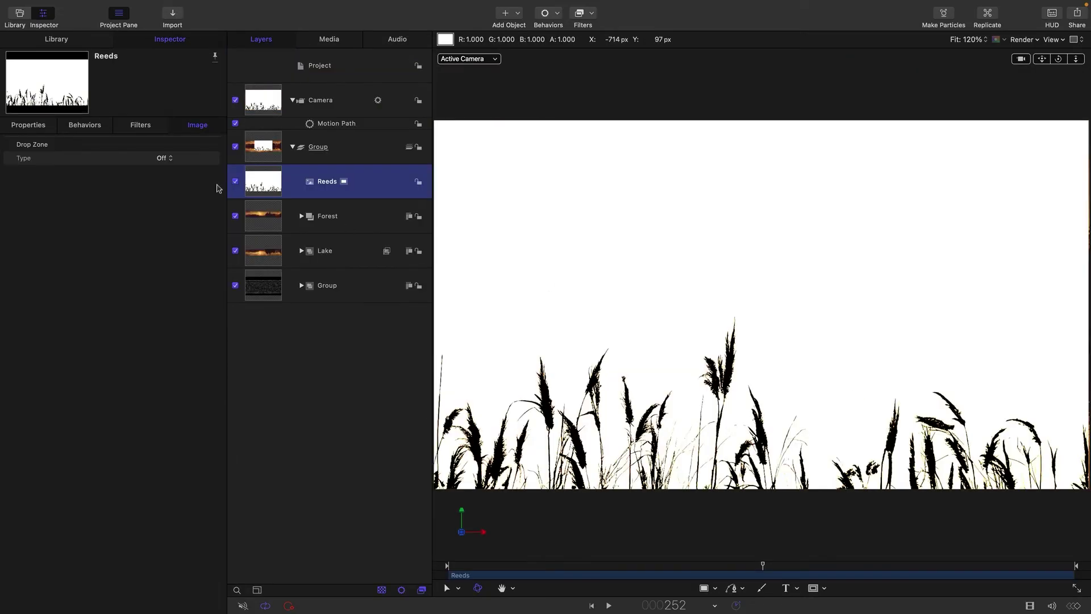
left_click_drag(241, 168, 260, 77)
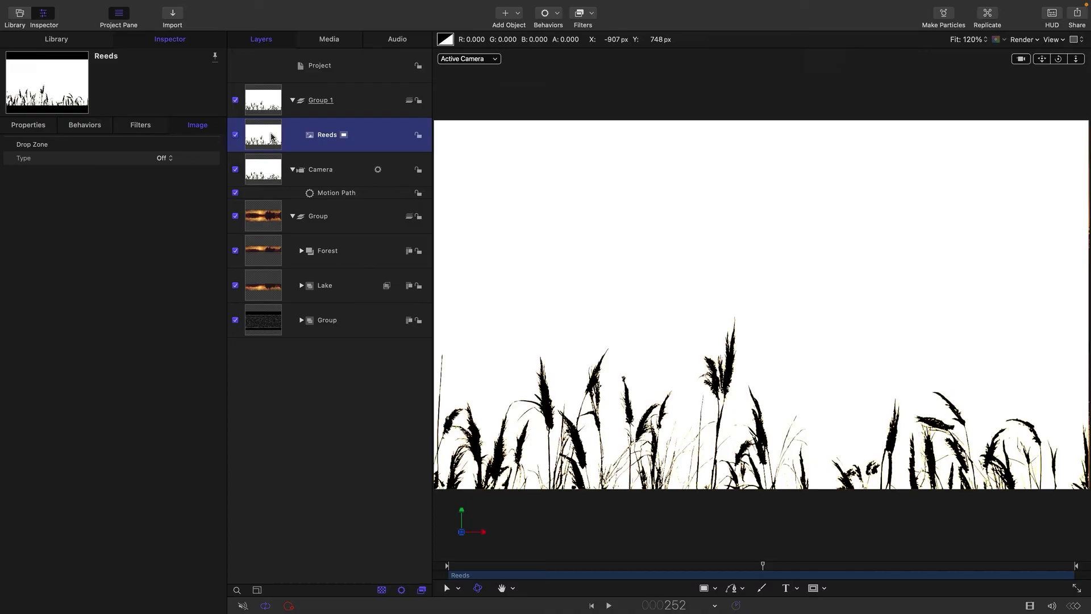
Apply a Luma Keyer to the reeds with Invert checked to keep the dark silhouettes.
left_click(594, 14)
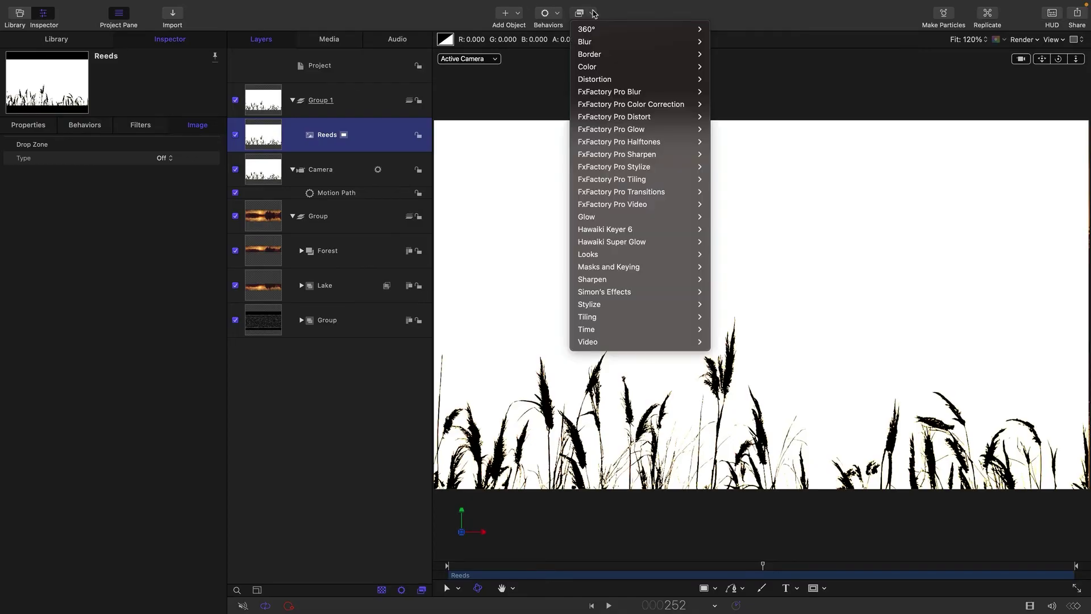
mouse_move(636, 267)
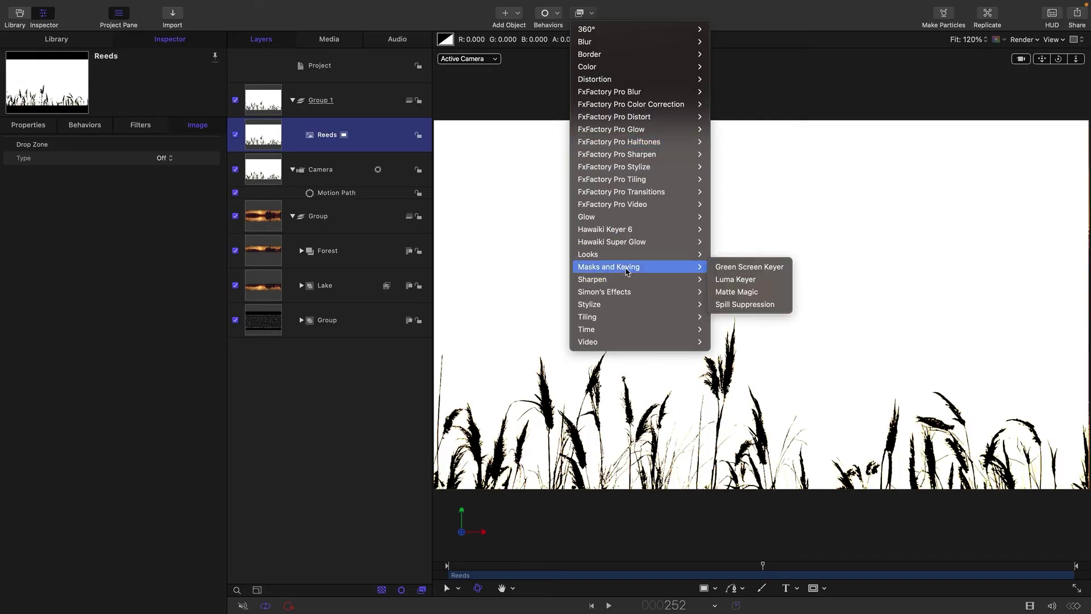
left_click(725, 280)
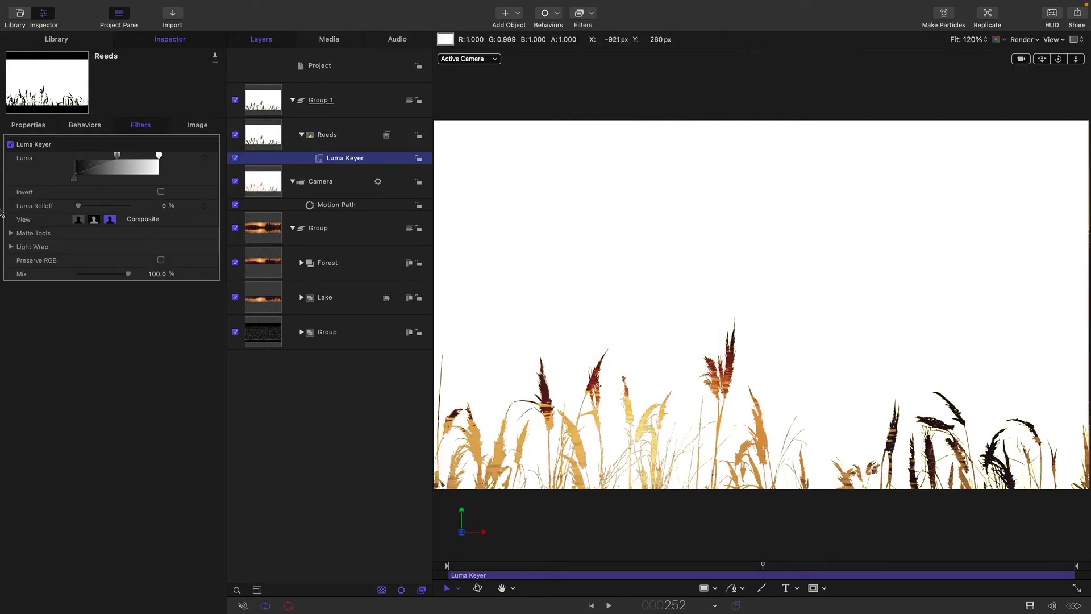
left_click(161, 193)
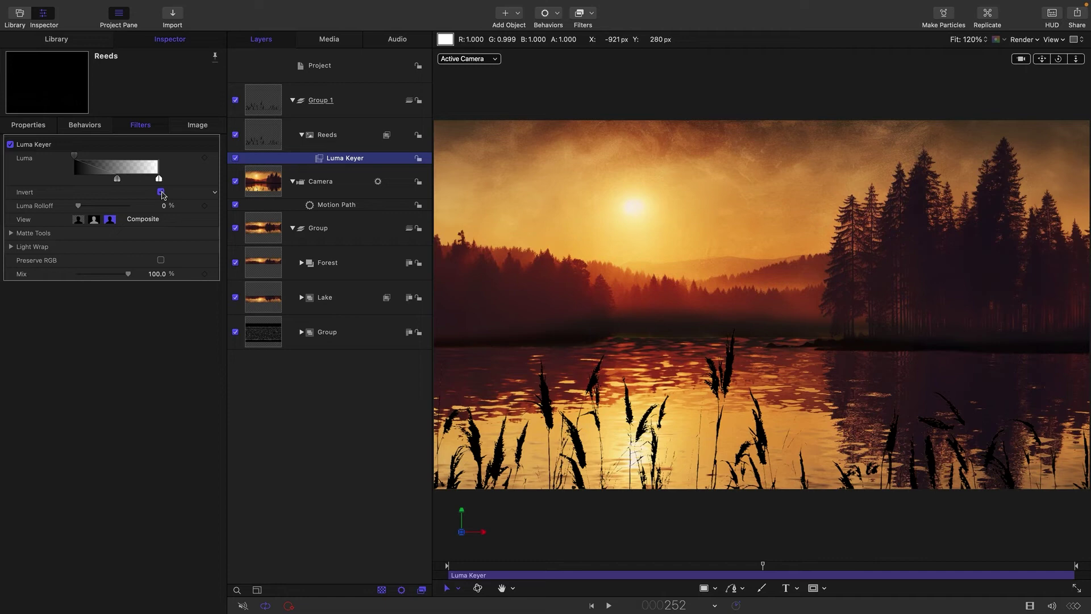
left_click_drag(763, 566, 653, 578)
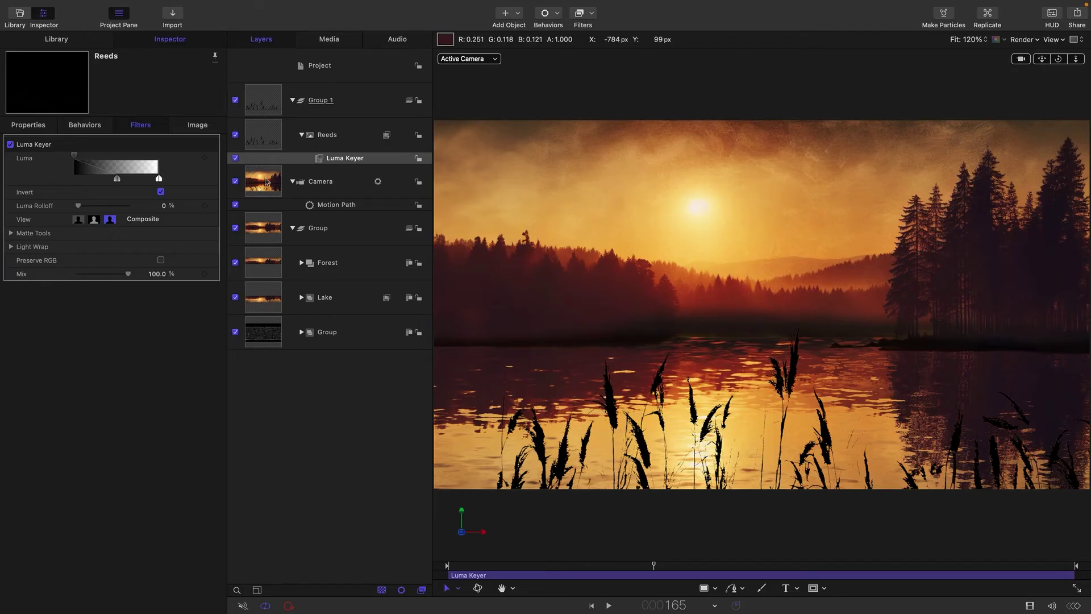
Set the Camera's Position Z to 2300.
left_click(266, 185)
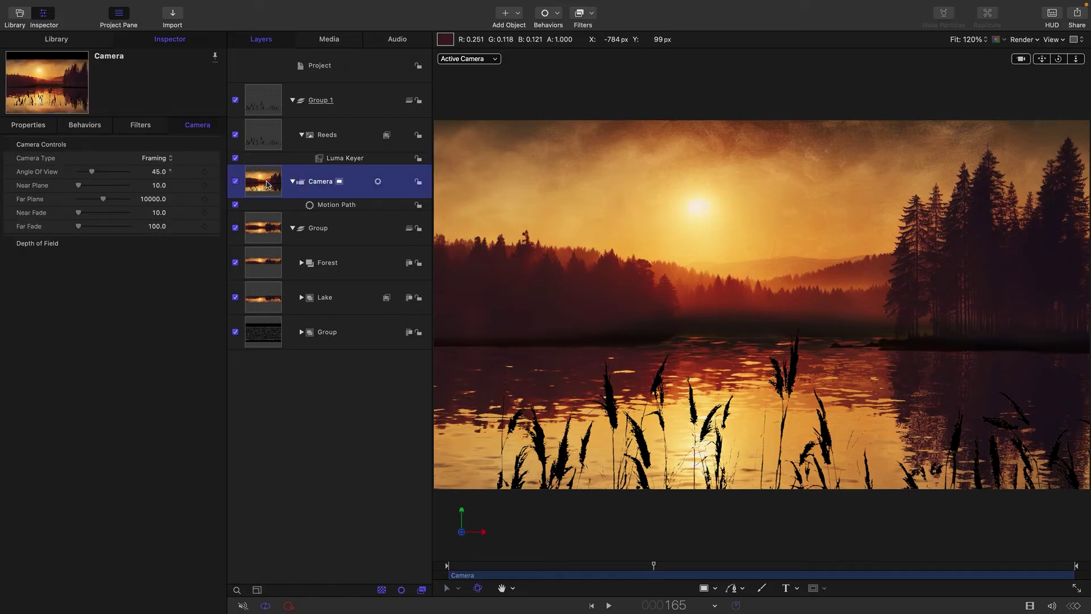
left_click(29, 126)
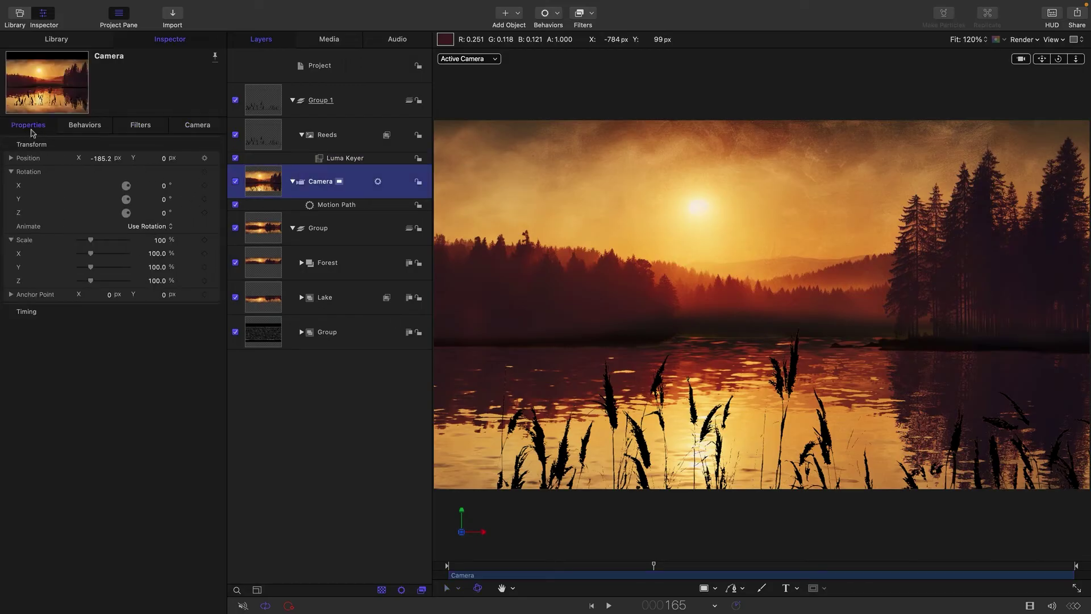
left_click(10, 159)
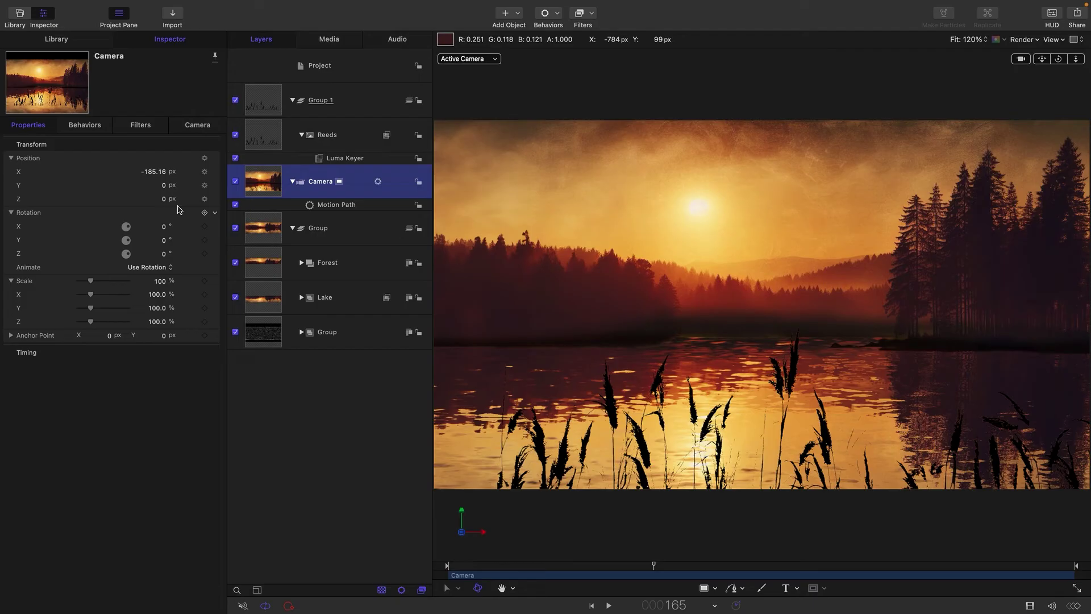
left_click(163, 200)
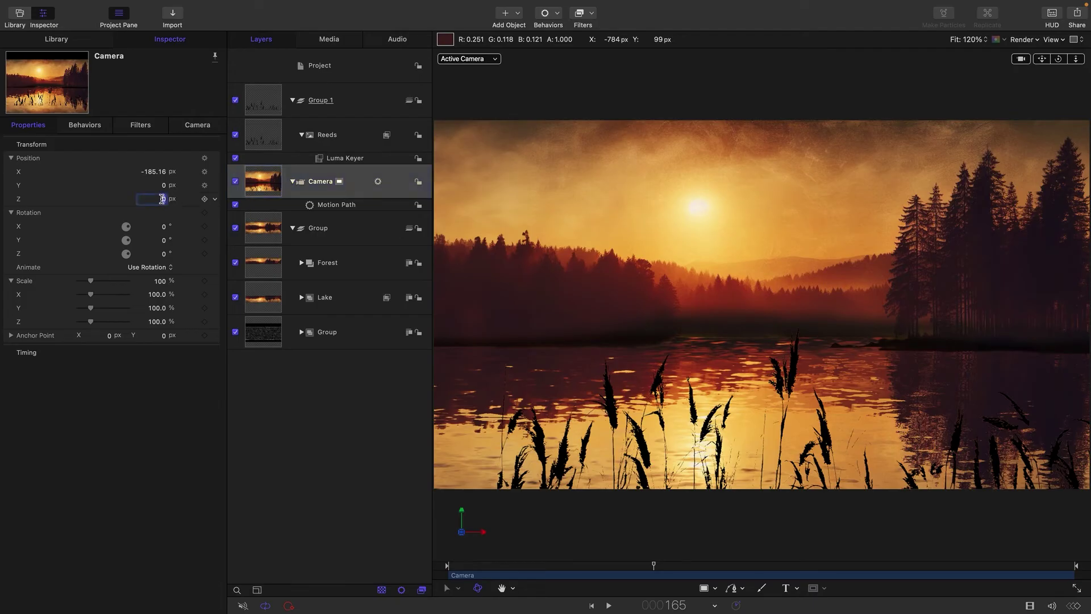
type("2300")
key("Return")
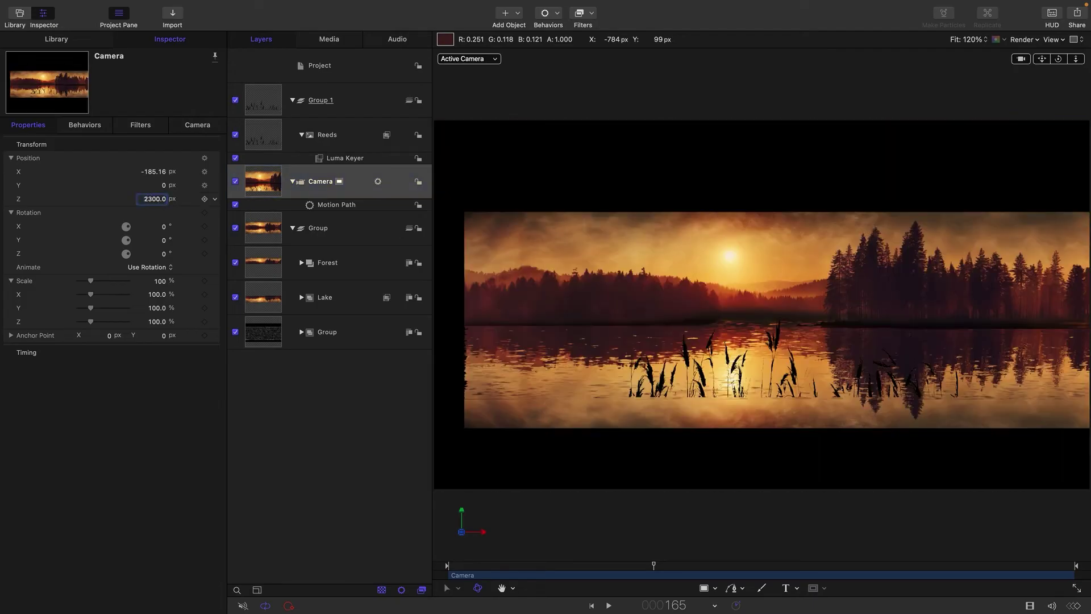
Scale the lake scene group to 200%.
left_click(413, 241)
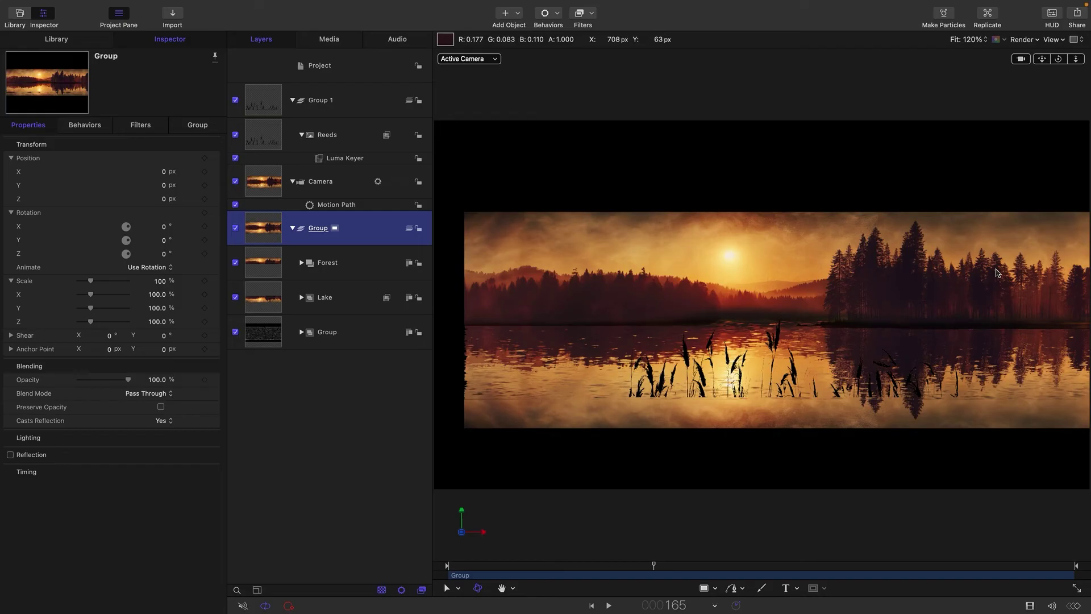
left_click(160, 282)
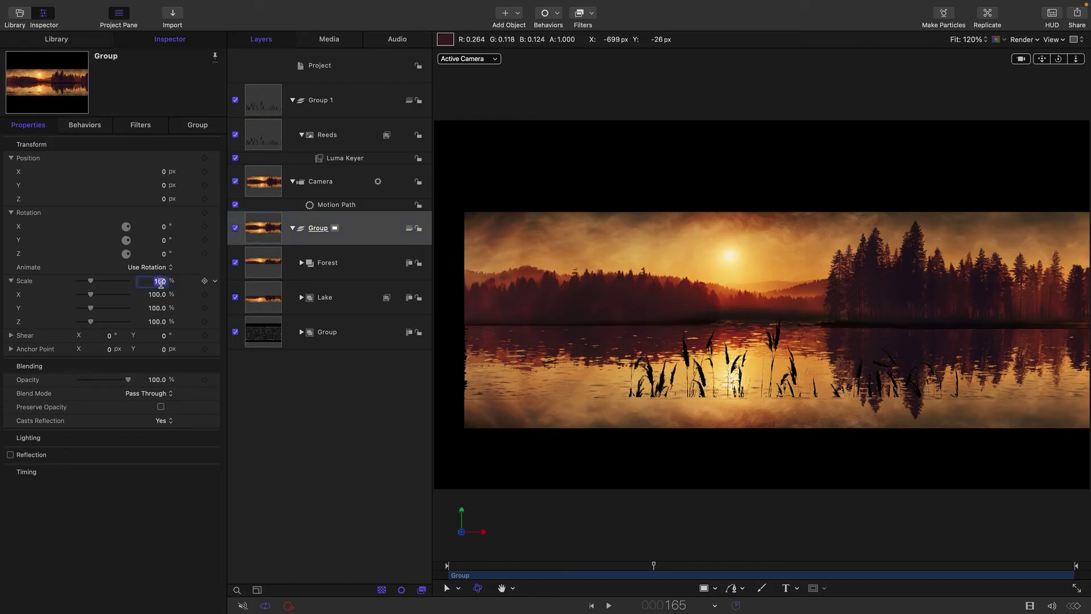
type("200")
key("Return")
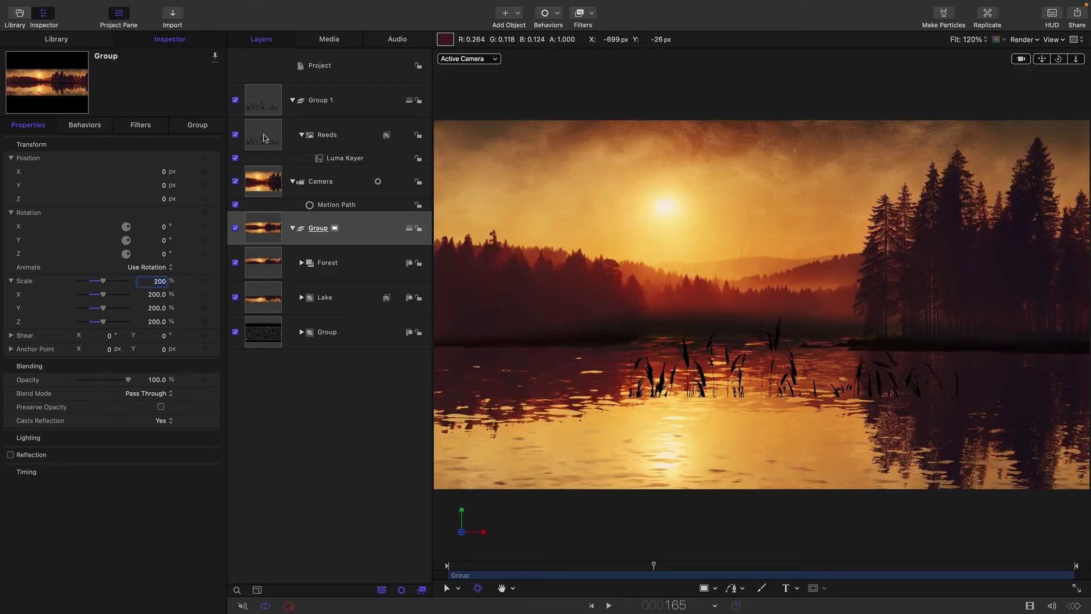
Set Group 1 (the reeds group) Position Z to 2000.
left_click(266, 108)
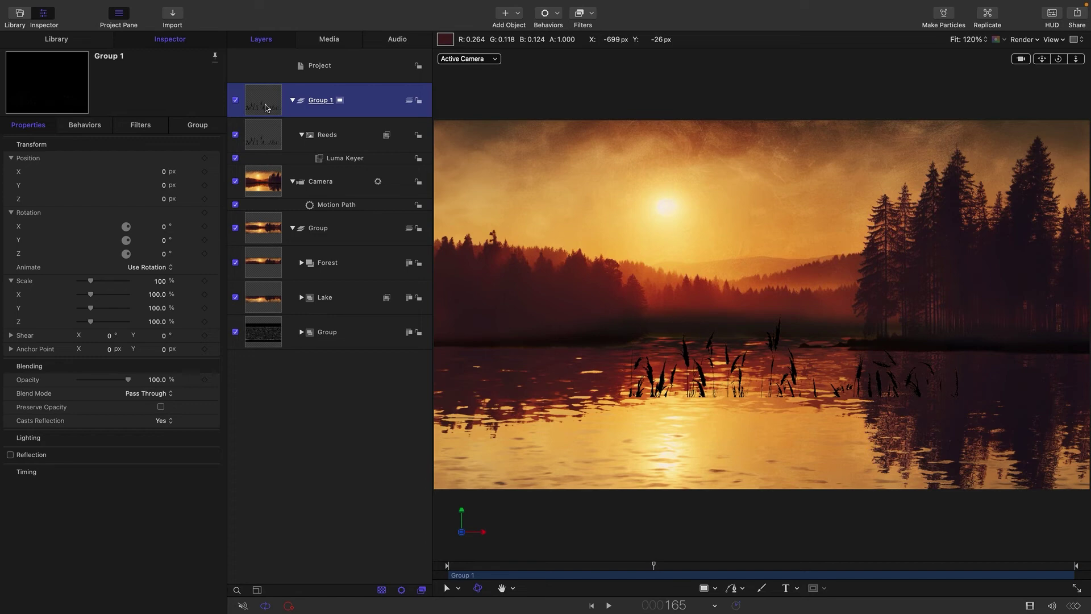
left_click(163, 198)
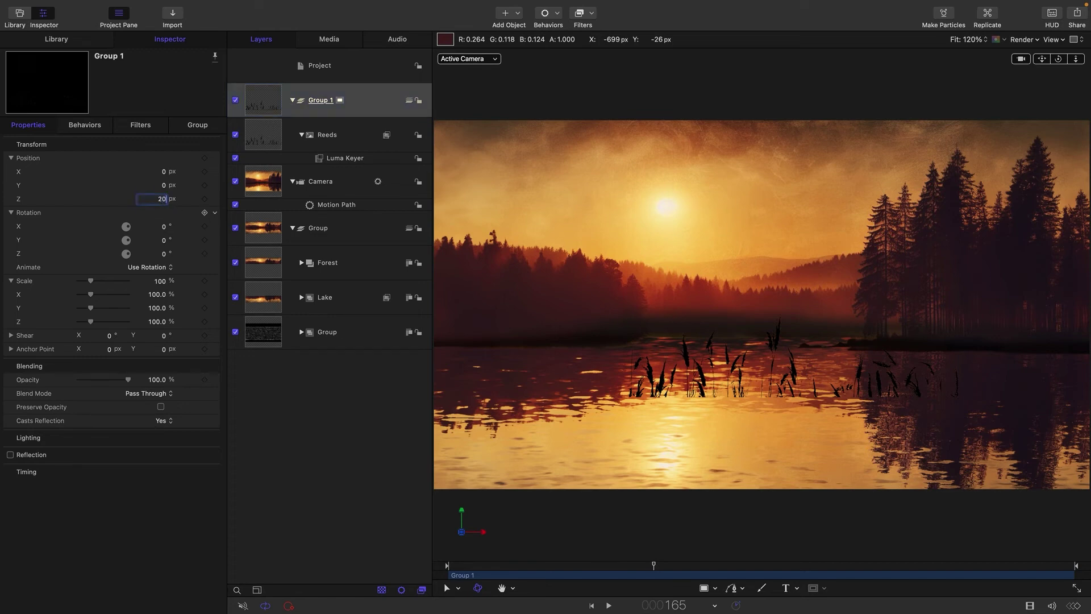
key("Return")
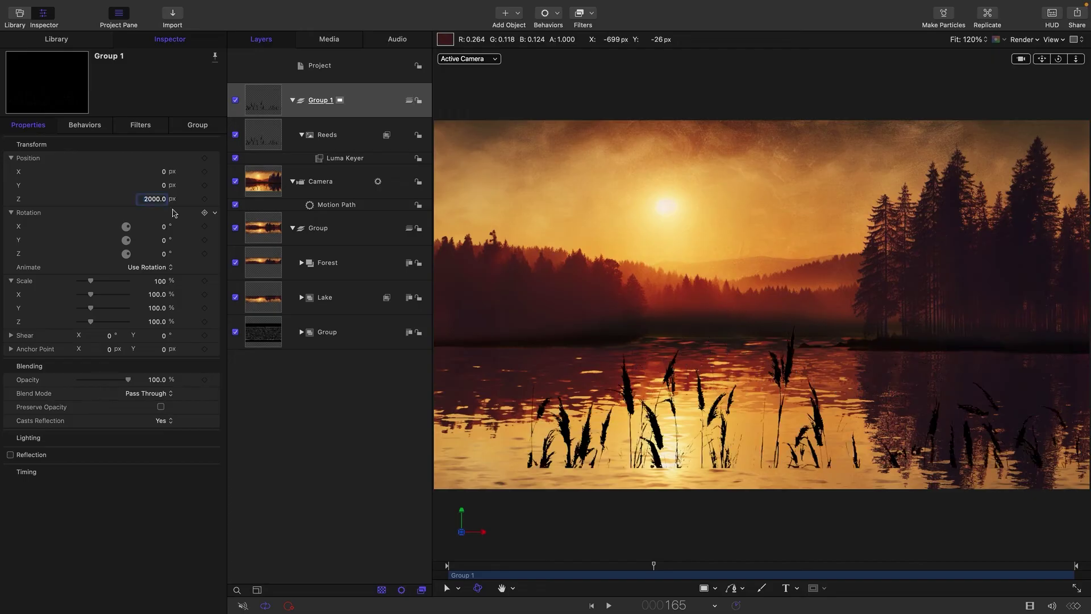
left_click_drag(652, 568, 719, 566)
Set the Reeds layer's Scale to 100% and play to preview the parallax.
left_click(326, 134)
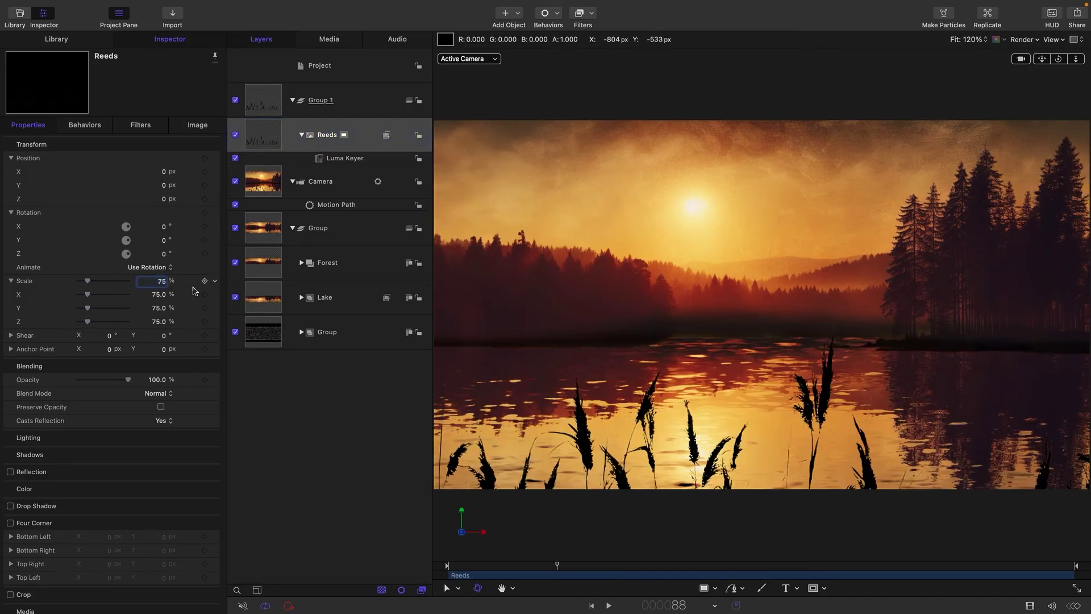
left_click(164, 281)
type("100")
key("Return")
key("space")
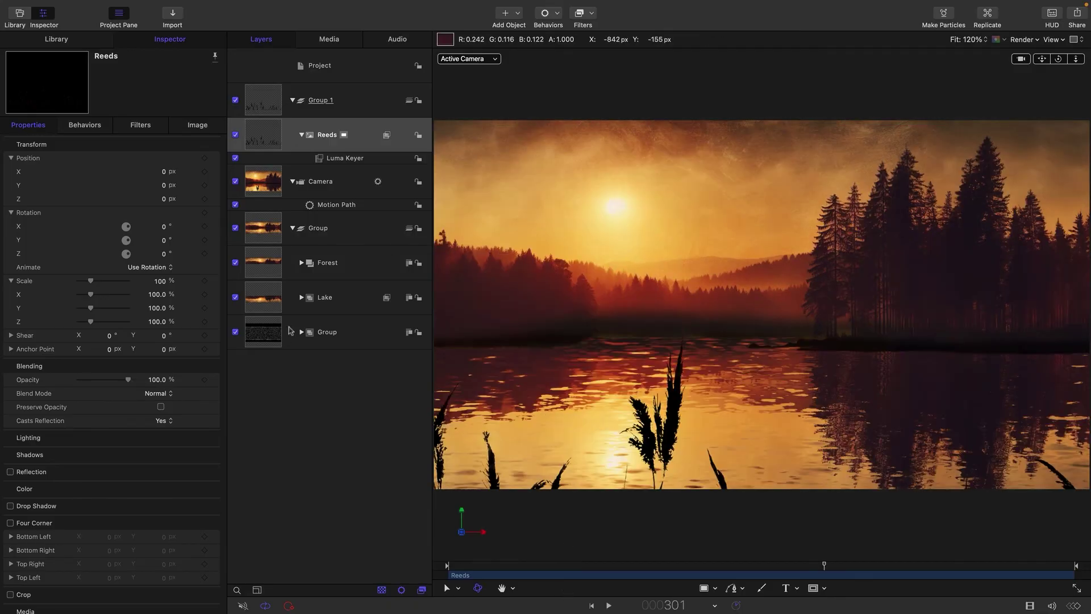
Check Repeat Edges on the Lake's Bump Map and reset its Amount to -3.
left_click(302, 298)
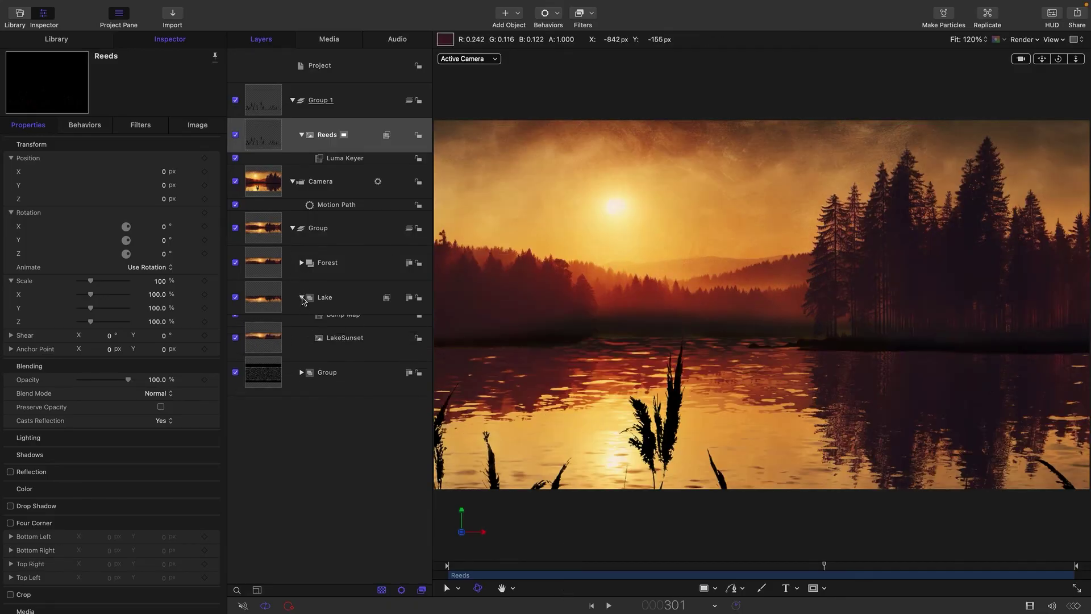
left_click(336, 321)
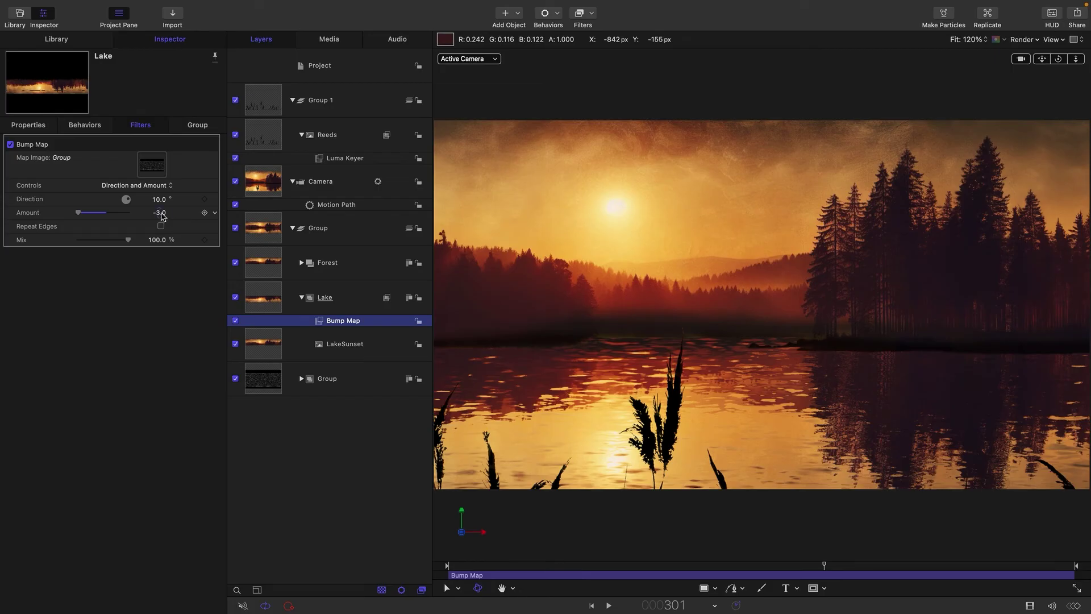
left_click_drag(162, 216, 154, 215)
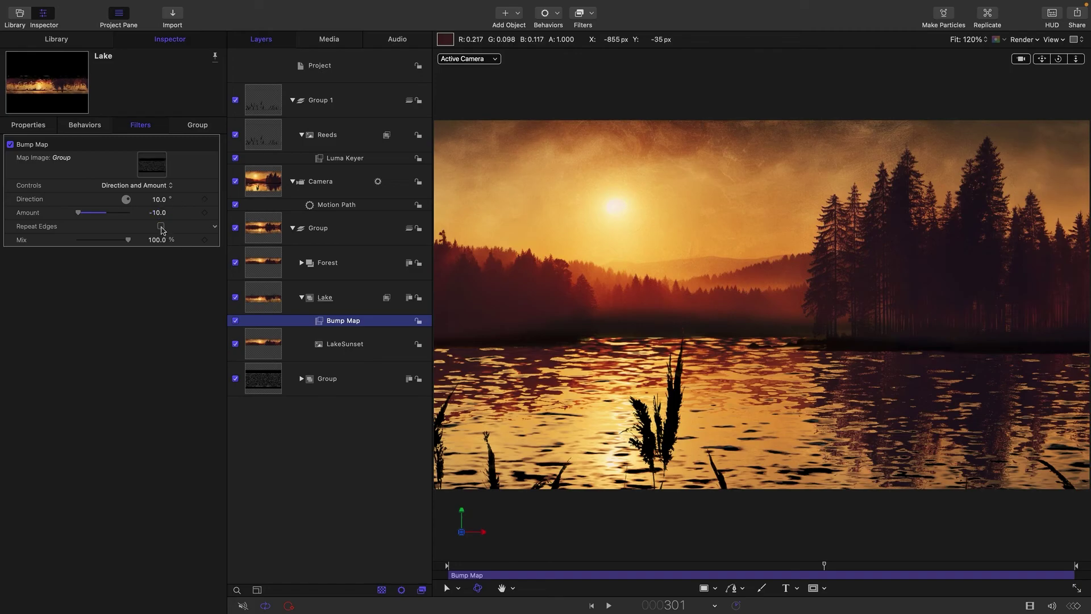
left_click(161, 226)
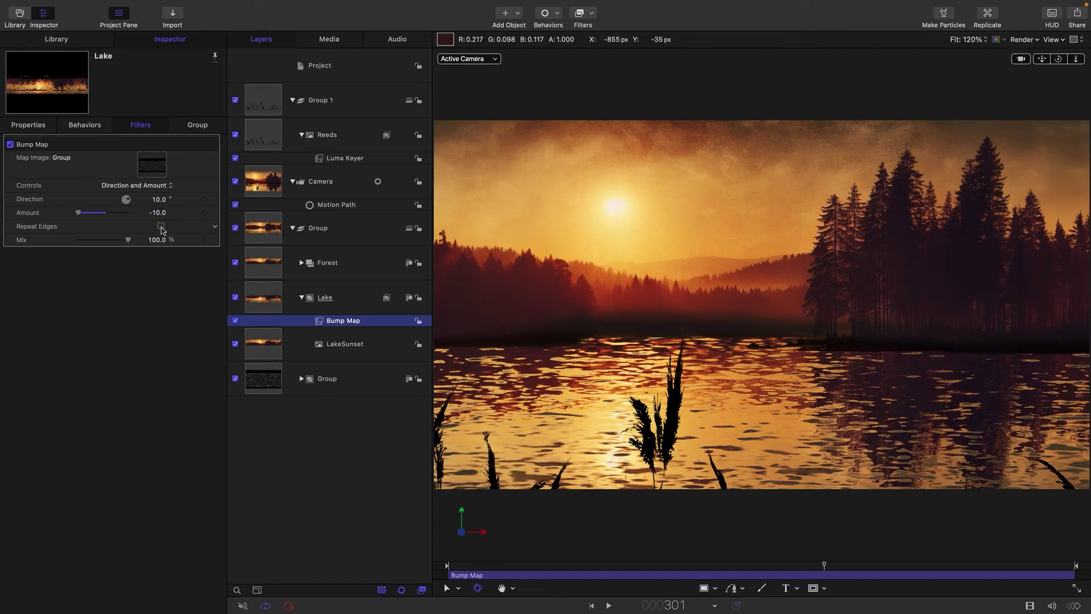
left_click(161, 227)
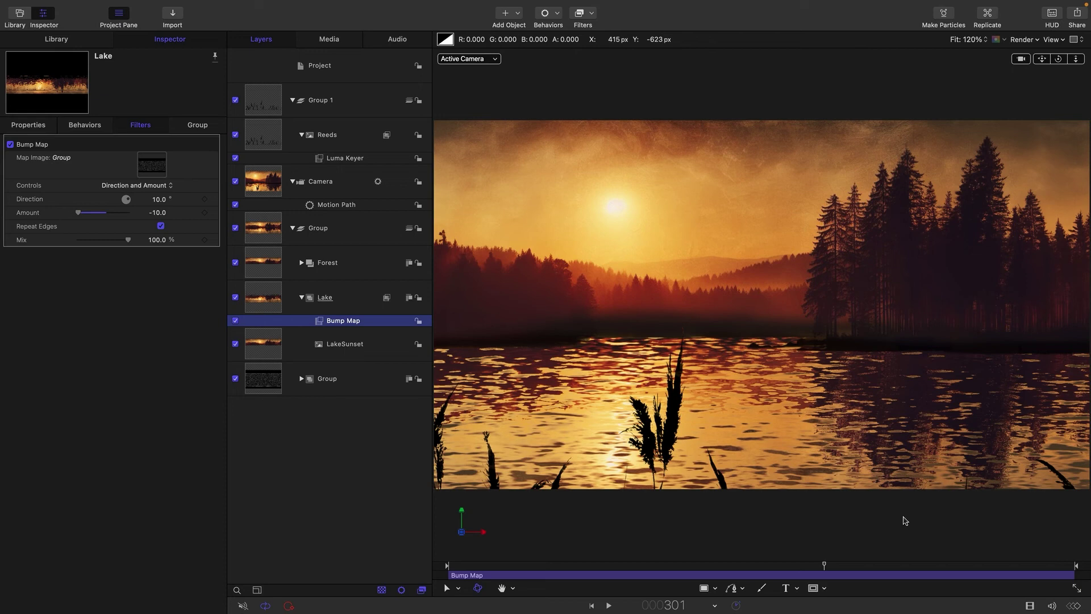
left_click(158, 212)
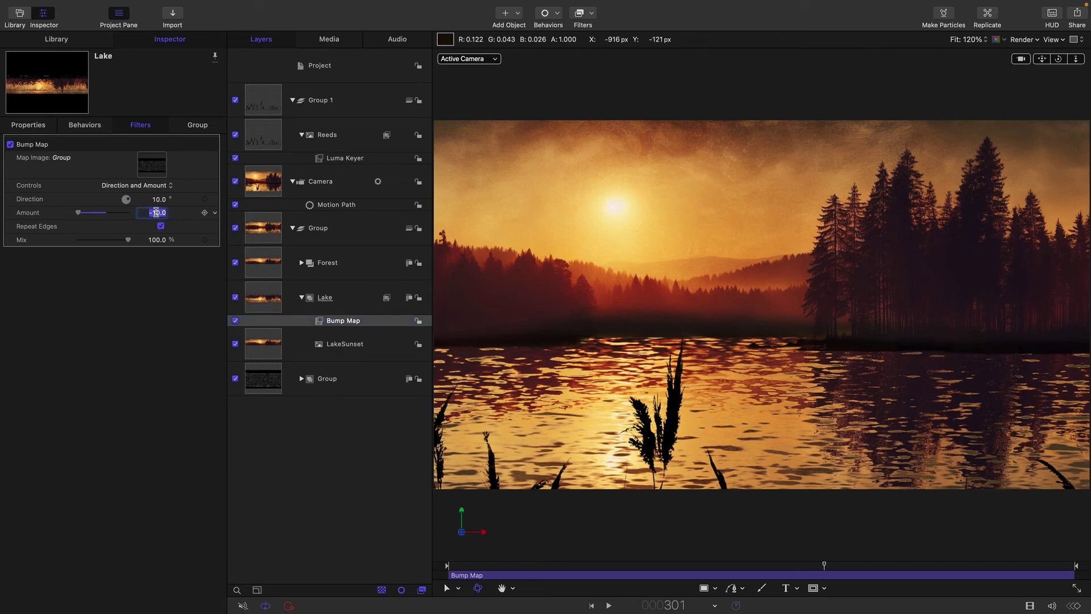
type("-3")
key("Return")
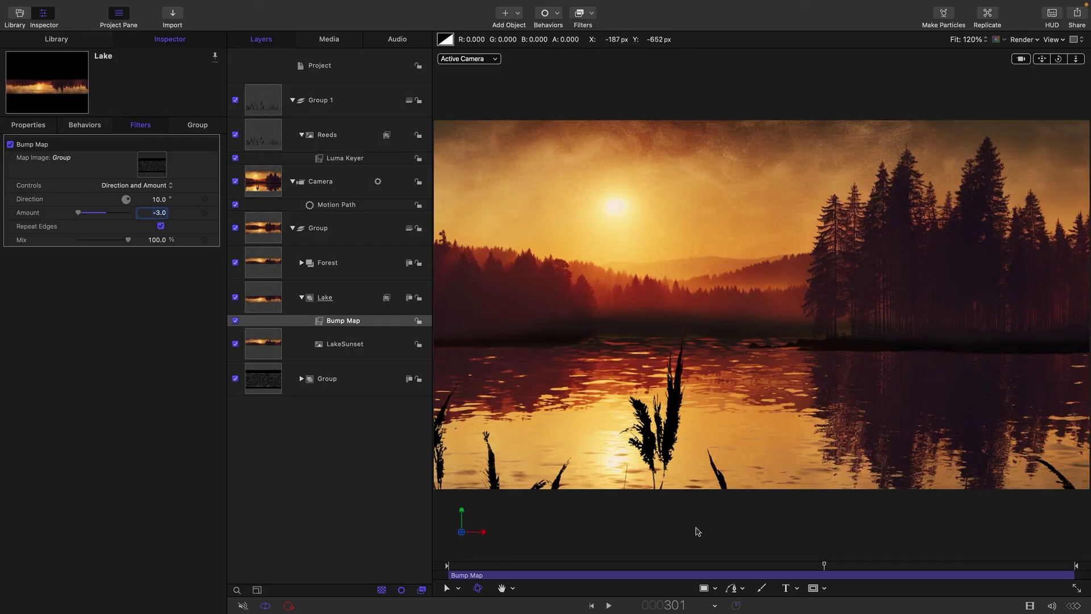
left_click(686, 564)
left_click(609, 605)
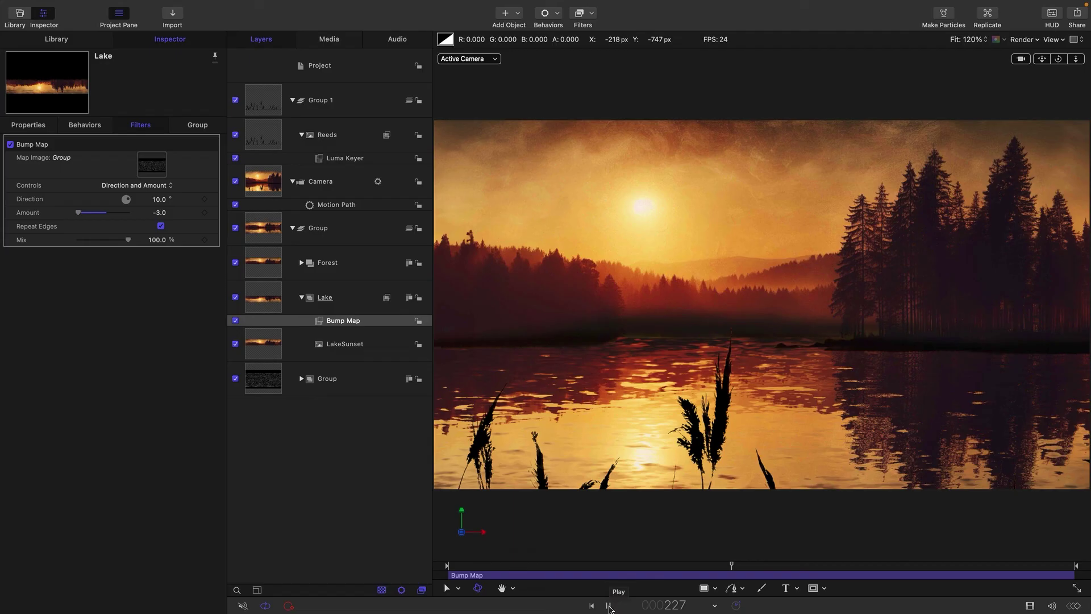